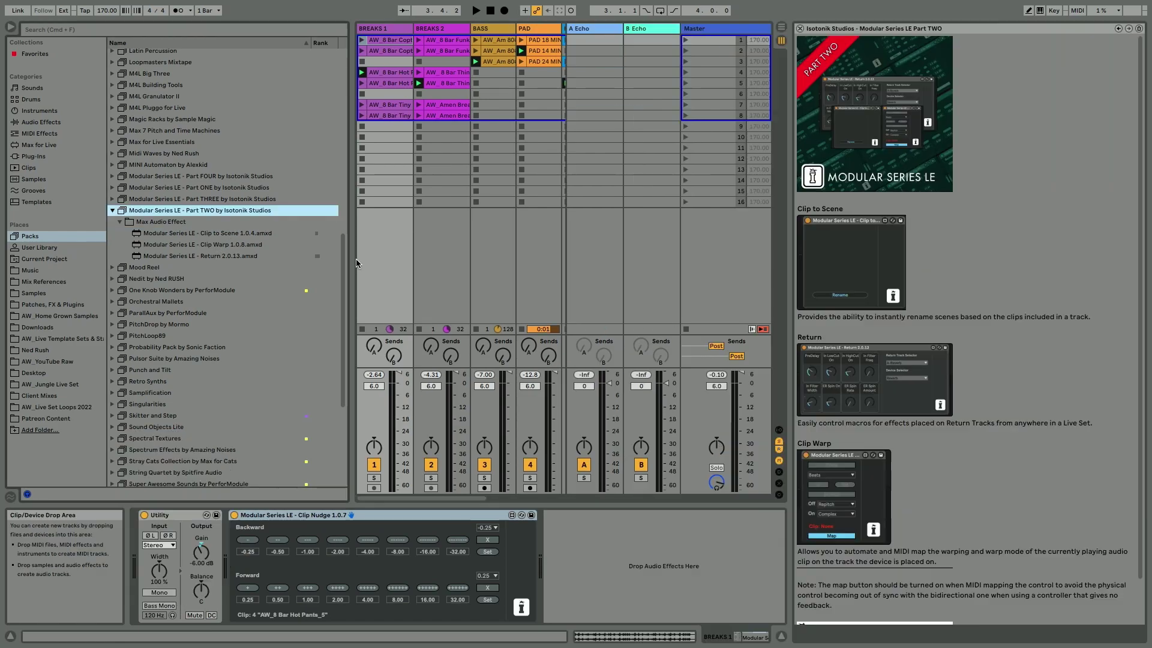
Step: Show the Part TWO pack's default lesson and scroll through it
right_click(166, 214)
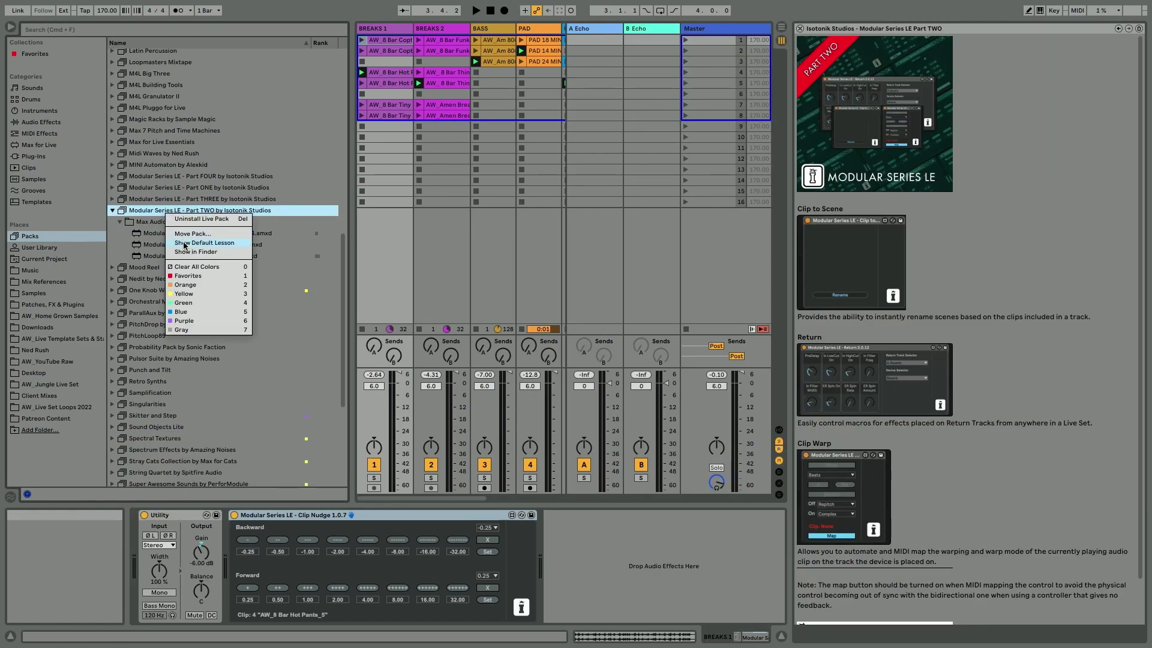
left_click(184, 247)
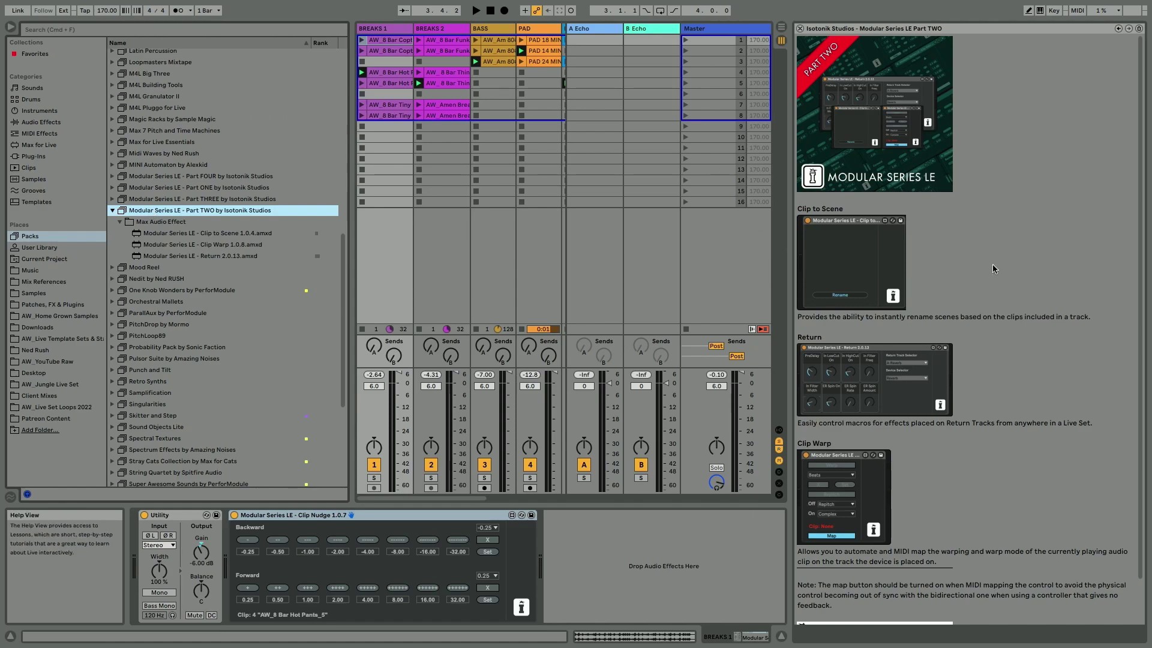
scroll(993, 267, "down", 2)
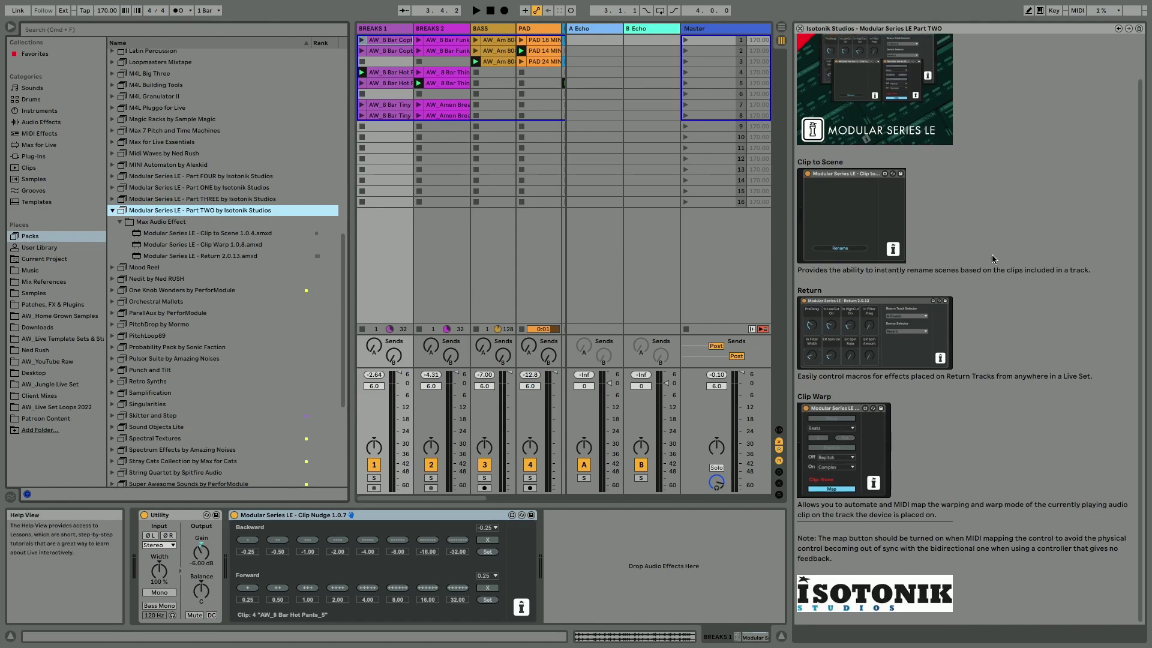
scroll(992, 258, "up", 2)
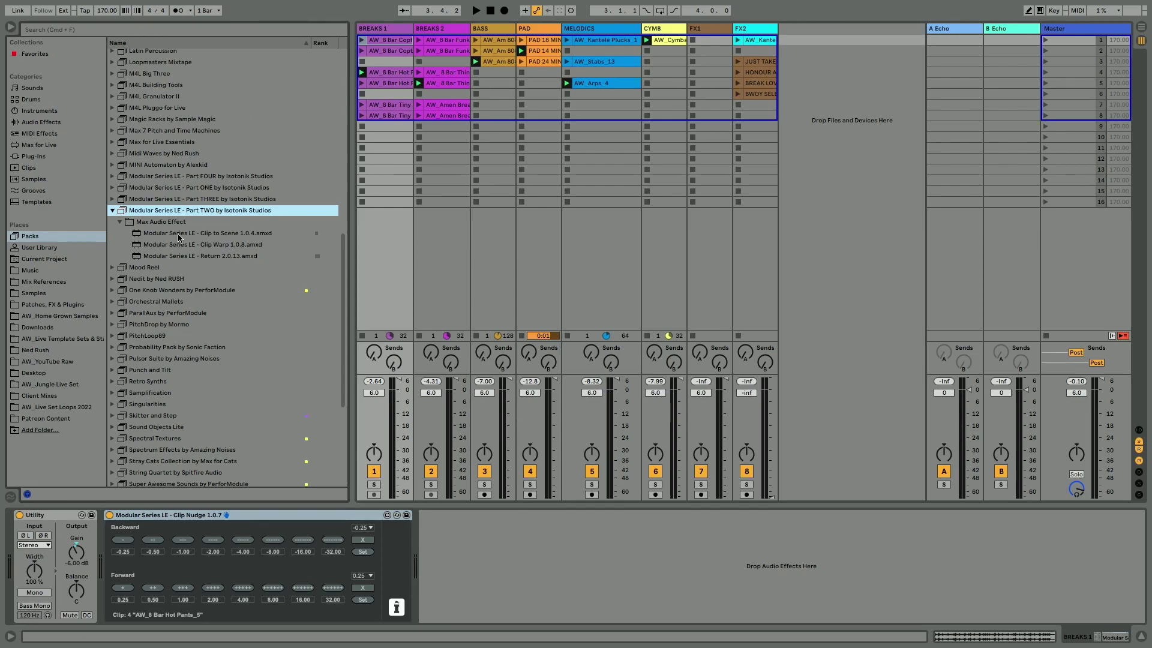
Step: Drag Clip to Scene 1.0.4 from the Browser into the BREAKS 1 chain after Clip Nudge
left_click(179, 234)
left_click_drag(178, 237, 467, 571)
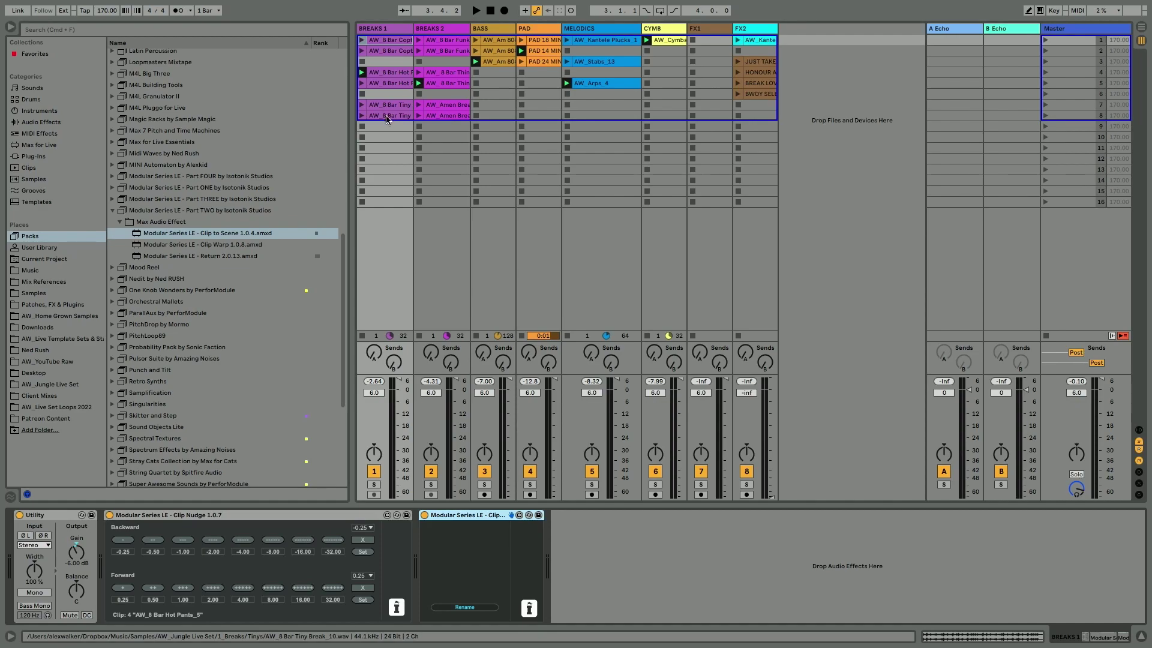
Step: Narrow the browser and rename the first BREAKS 1 clips HAPPY, XMAS and FROM
left_click_drag(350, 108, 276, 108)
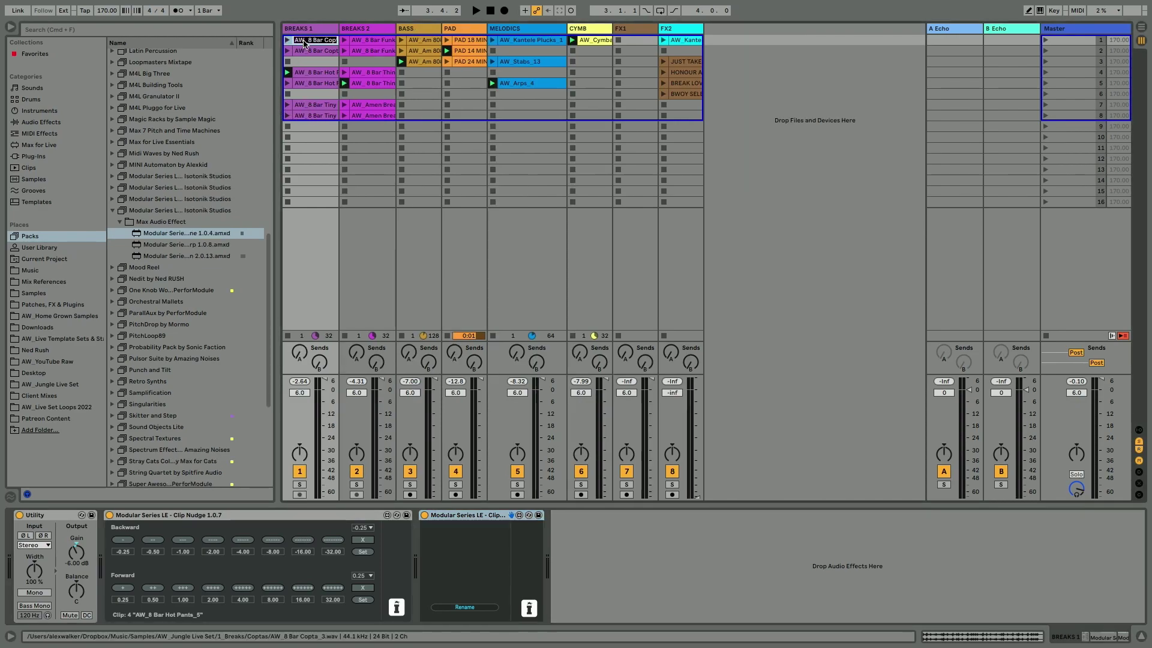
type("HAPPY")
key("Tab")
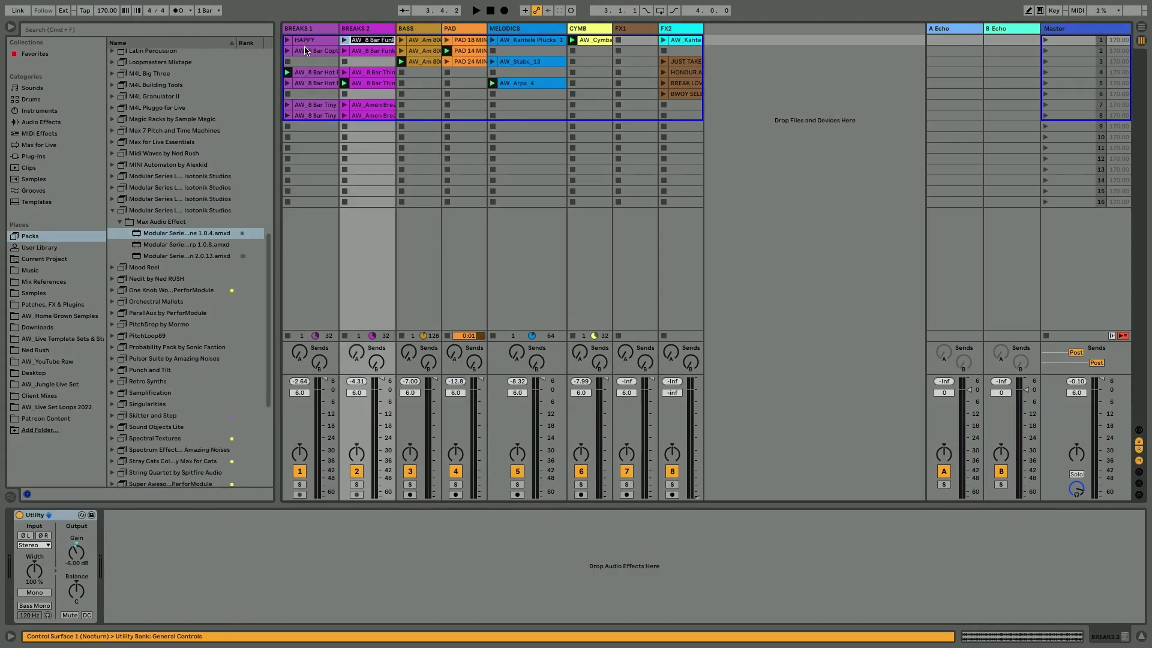
left_click(305, 51)
key("ctrl+r")
type("XMAS")
left_click(303, 72)
key("ctrl+r")
type("FROM")
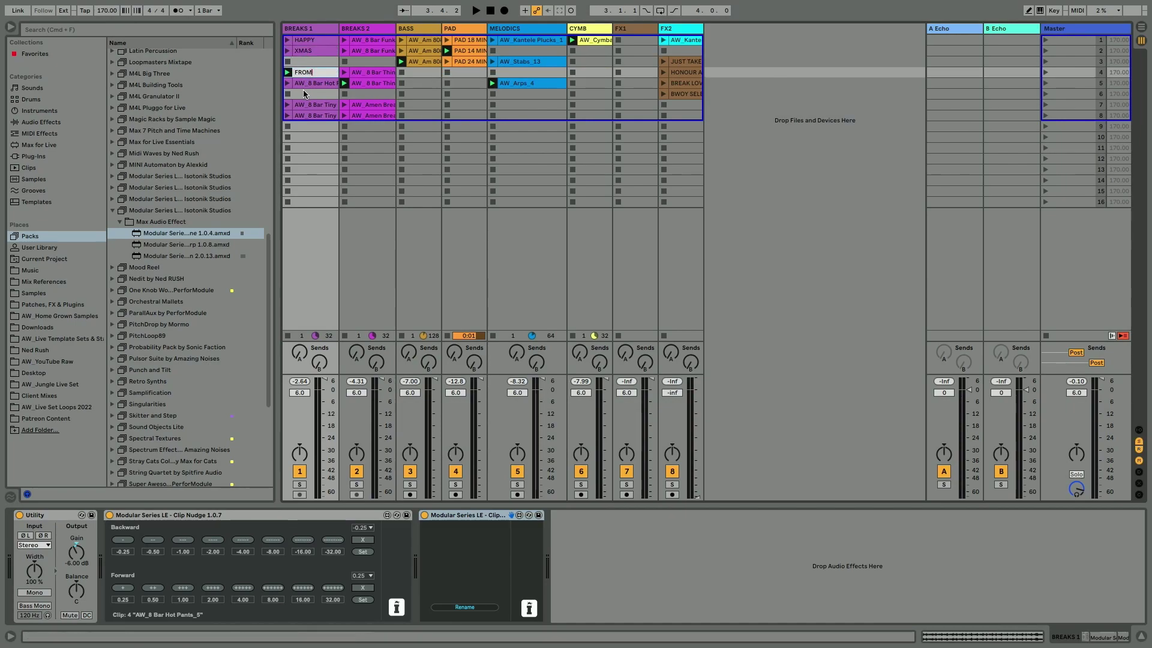
Step: Rename the remaining BREAKS 1 clips ISOTONIK, X and X
left_click(302, 83)
key("ctrl+r")
type("ISOTONIK")
left_click(303, 105)
key("ctrl+r")
type("X")
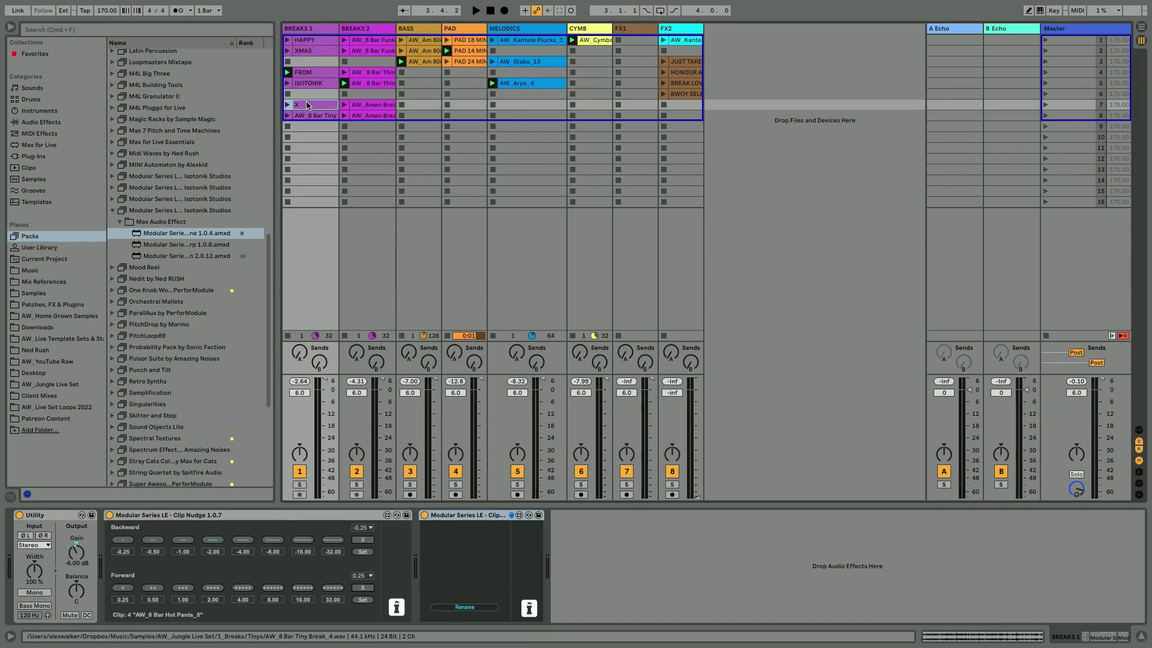
left_click(305, 116)
key("ctrl+r")
type("X")
key("Return")
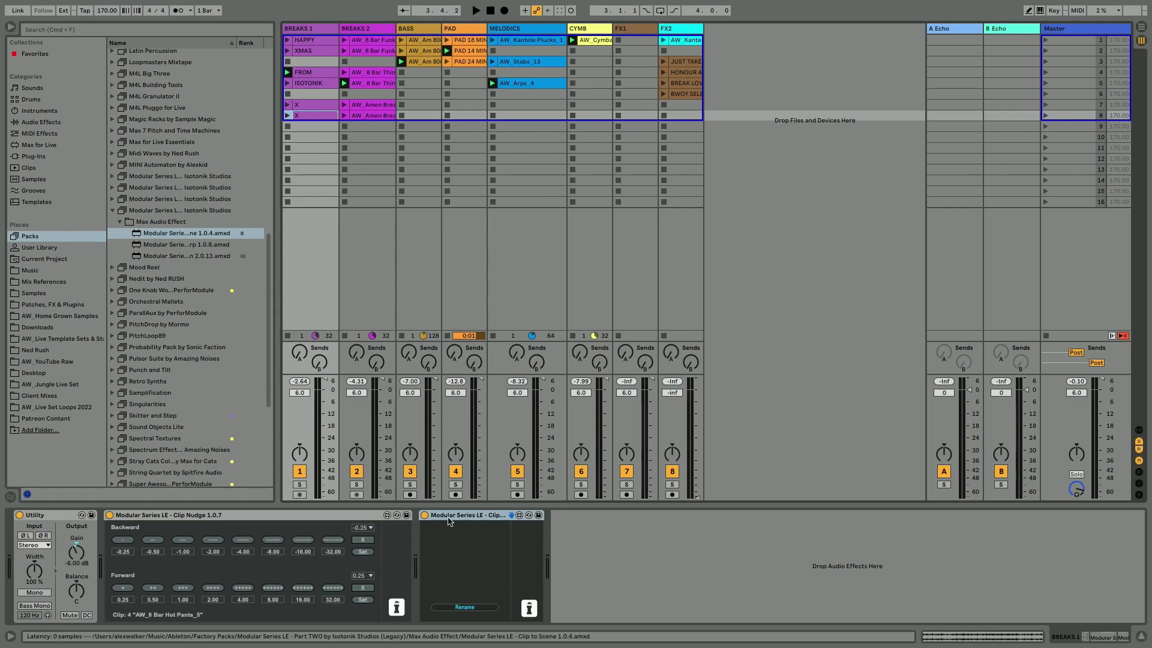
Step: Use Clip to Scene's Rename to name scenes, then check the XMAS, FROM, ISOTONIK and last scenes
left_click(452, 608)
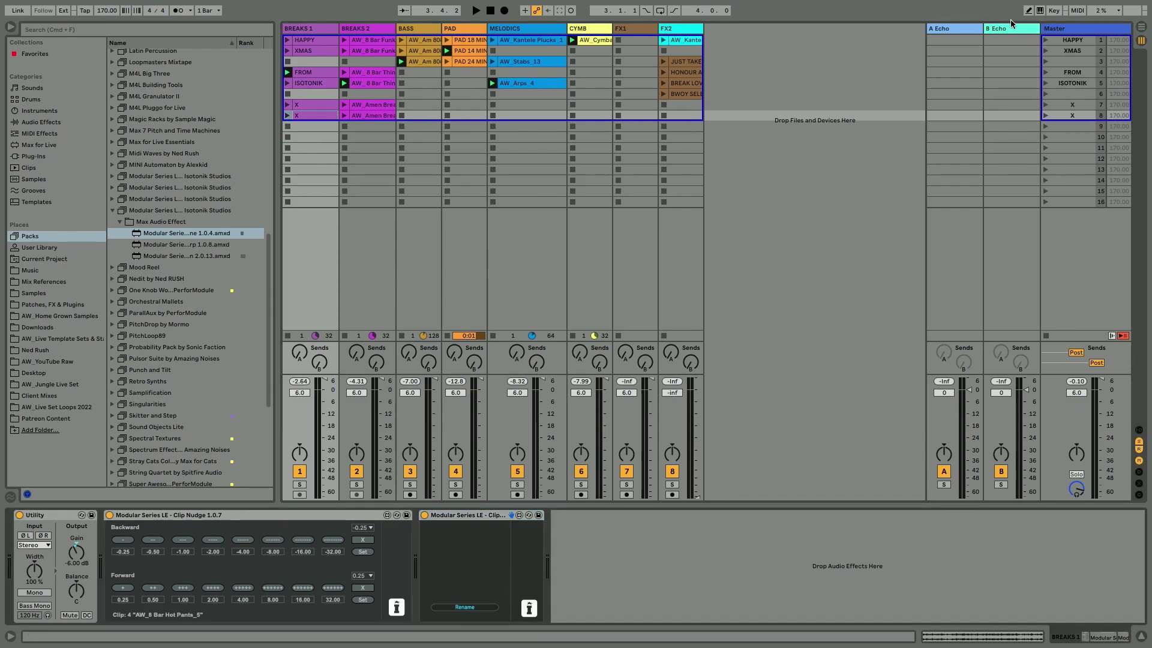
left_click(1072, 50)
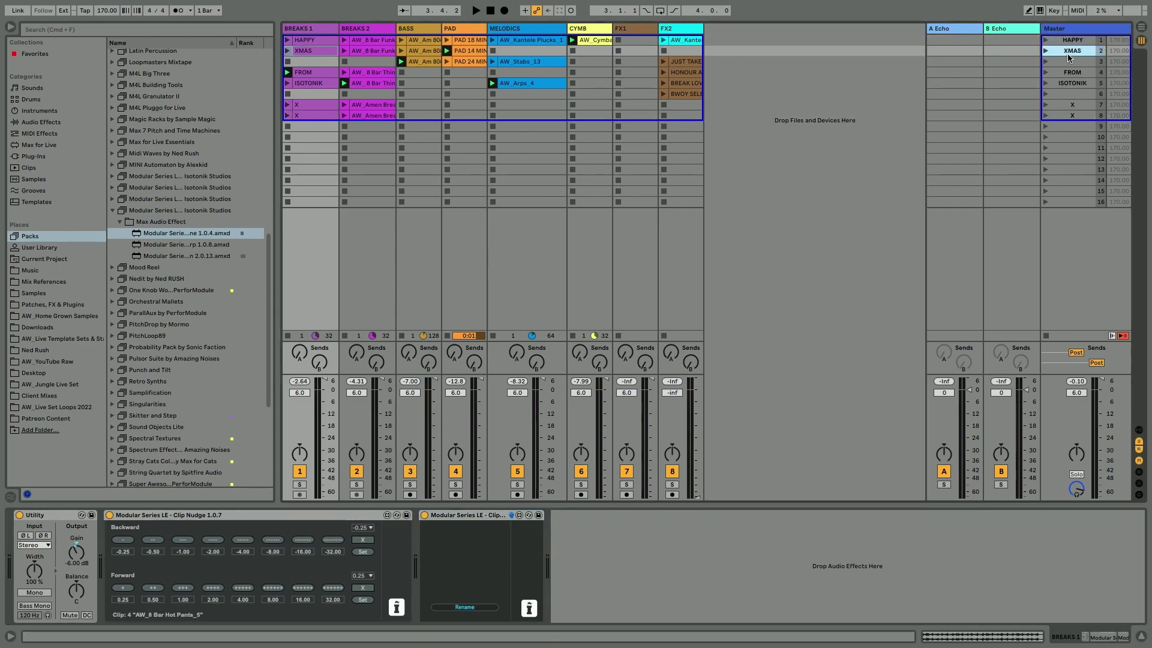
left_click(1072, 72)
left_click(1072, 83)
left_click(1072, 114)
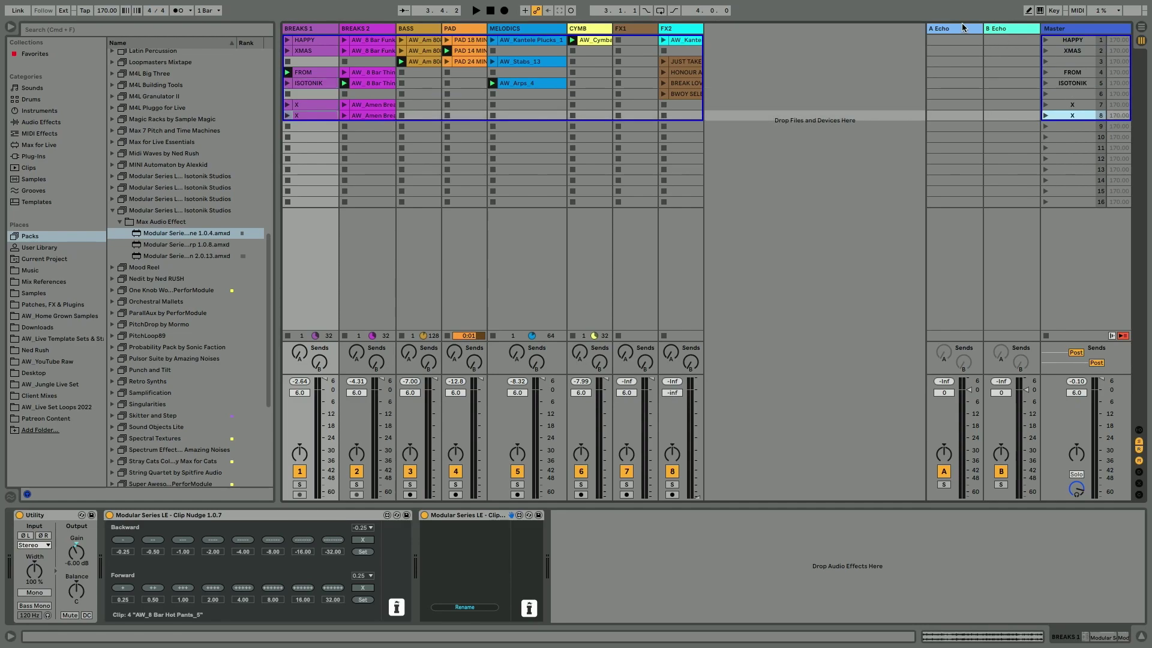
Step: Inspect the A and B Echo return tracks and widen the browser slightly
left_click(963, 28)
left_click(993, 28)
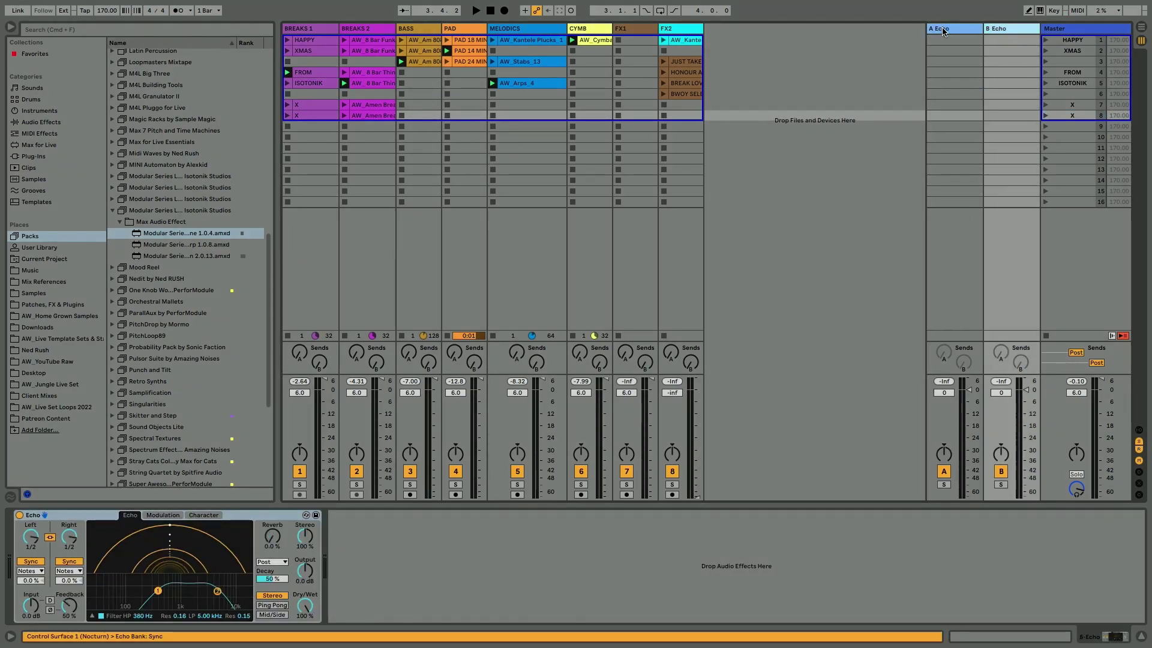
left_click_drag(279, 90, 331, 114)
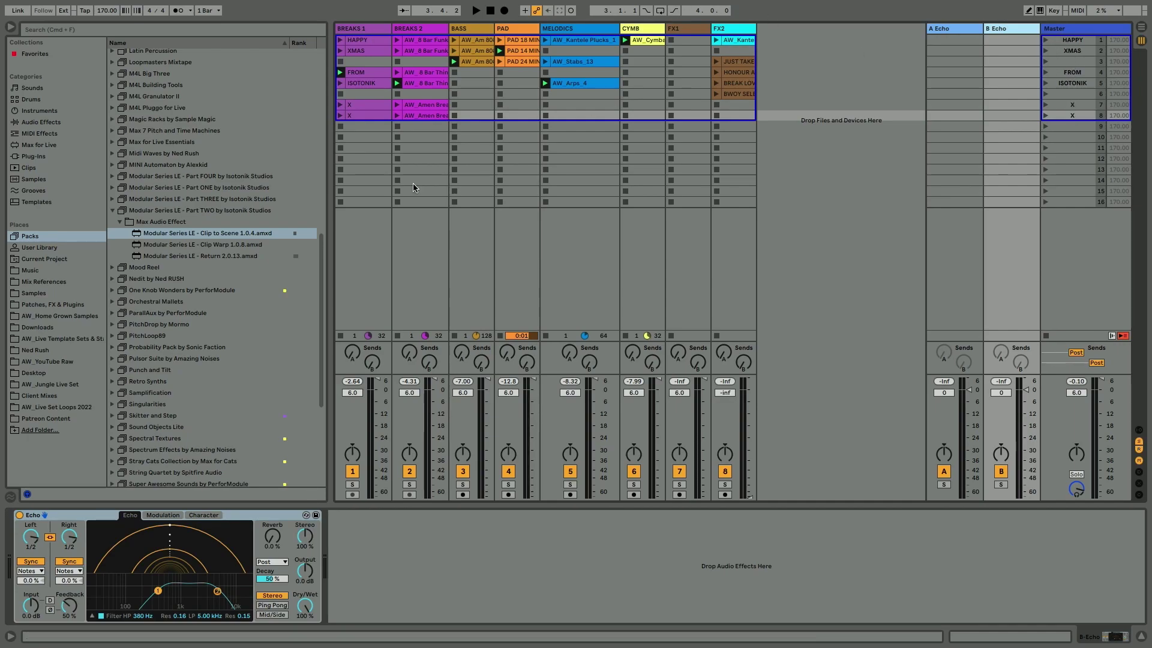
Step: Add Clip Warp 1.0.8 to BREAKS 2, turn on Info View, and start playback
left_click(356, 28)
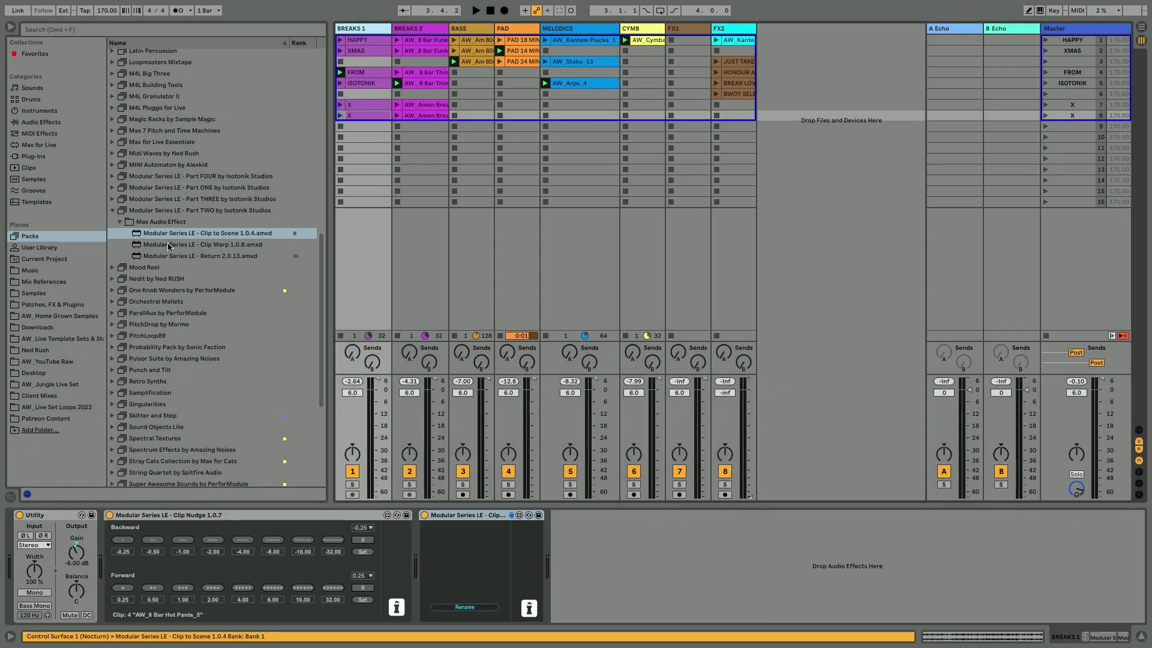
left_click_drag(169, 246, 420, 270)
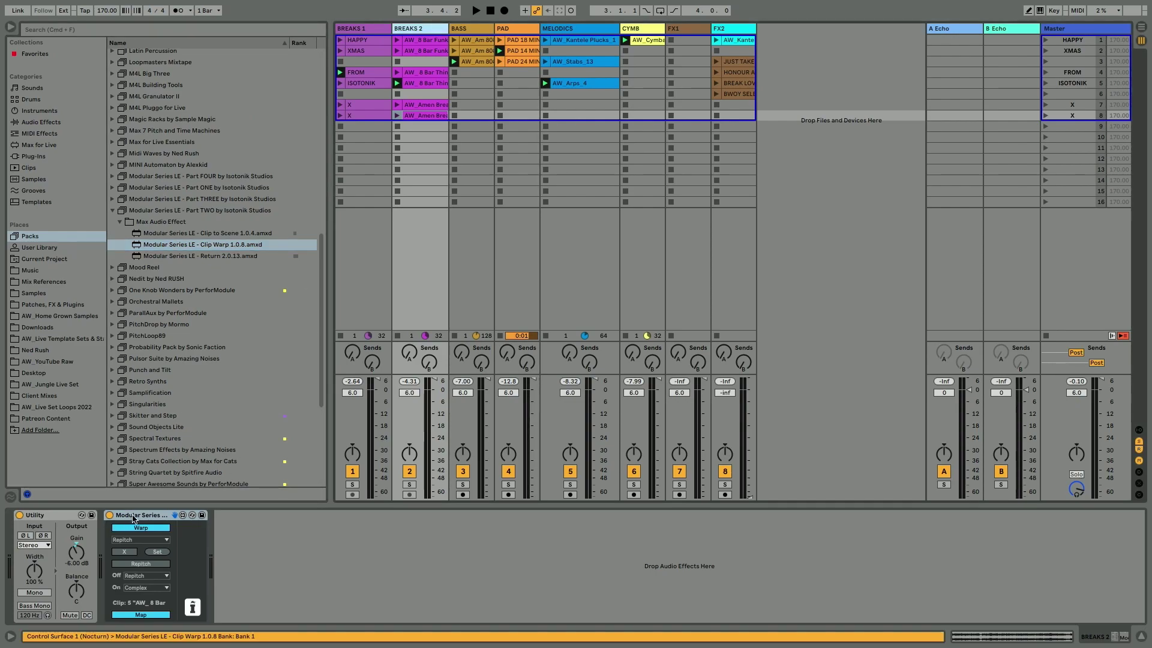
key("shift+slash")
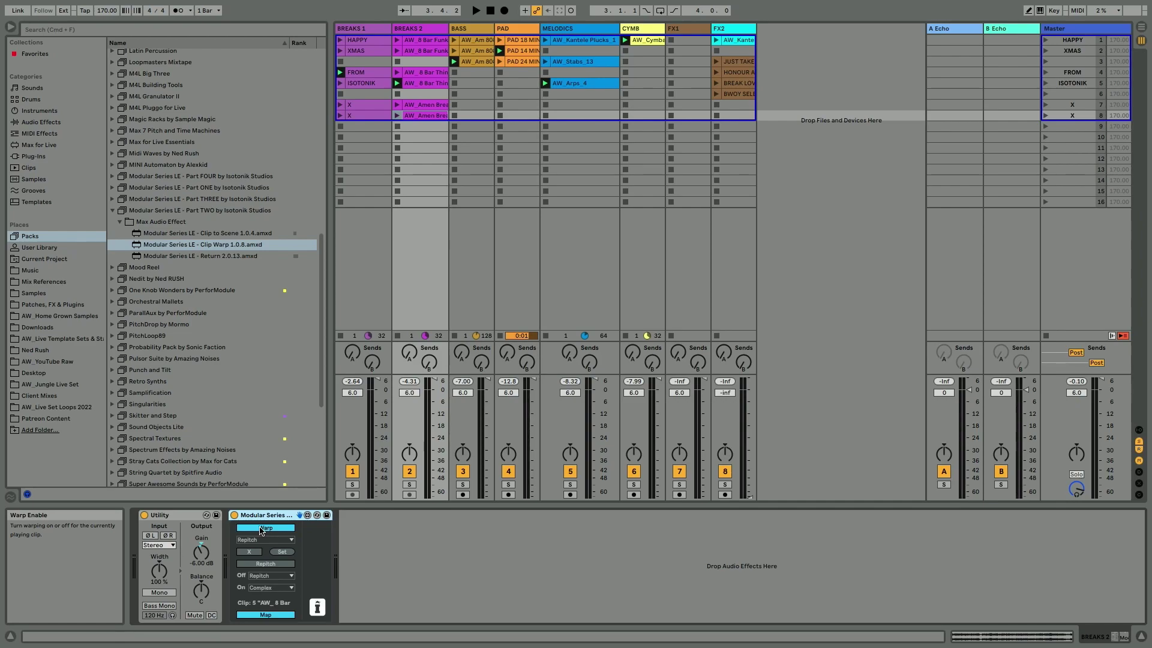
key("space")
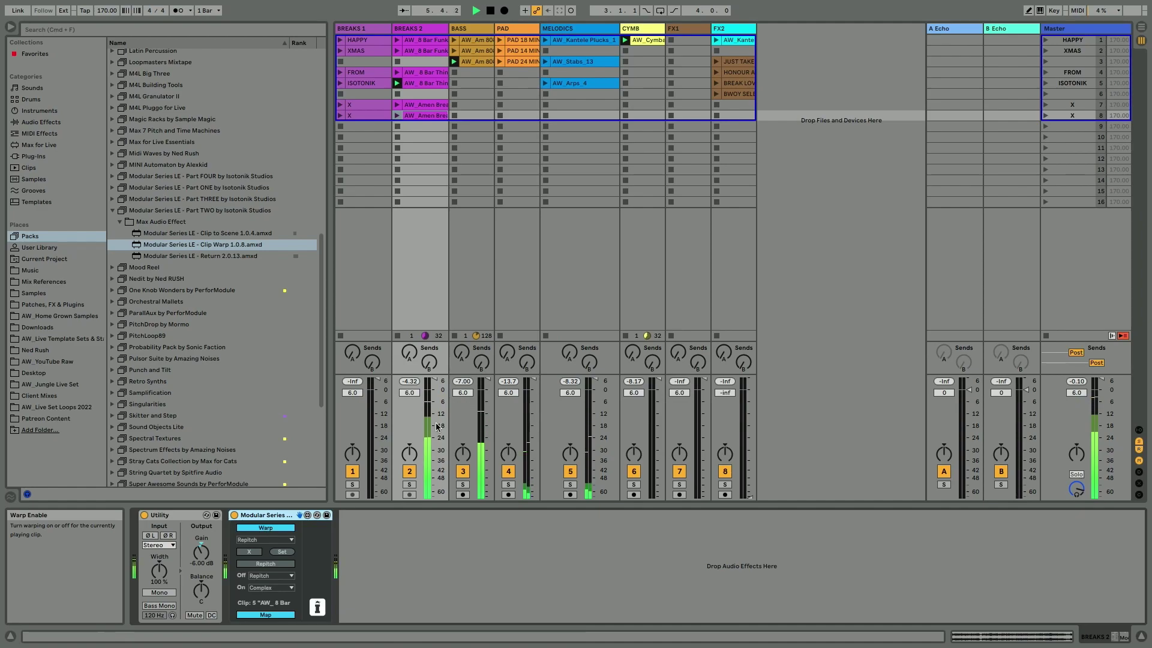
Step: Select BREAKS 2 and look through Clip Warp's warp mode list without changing it
left_click(410, 34)
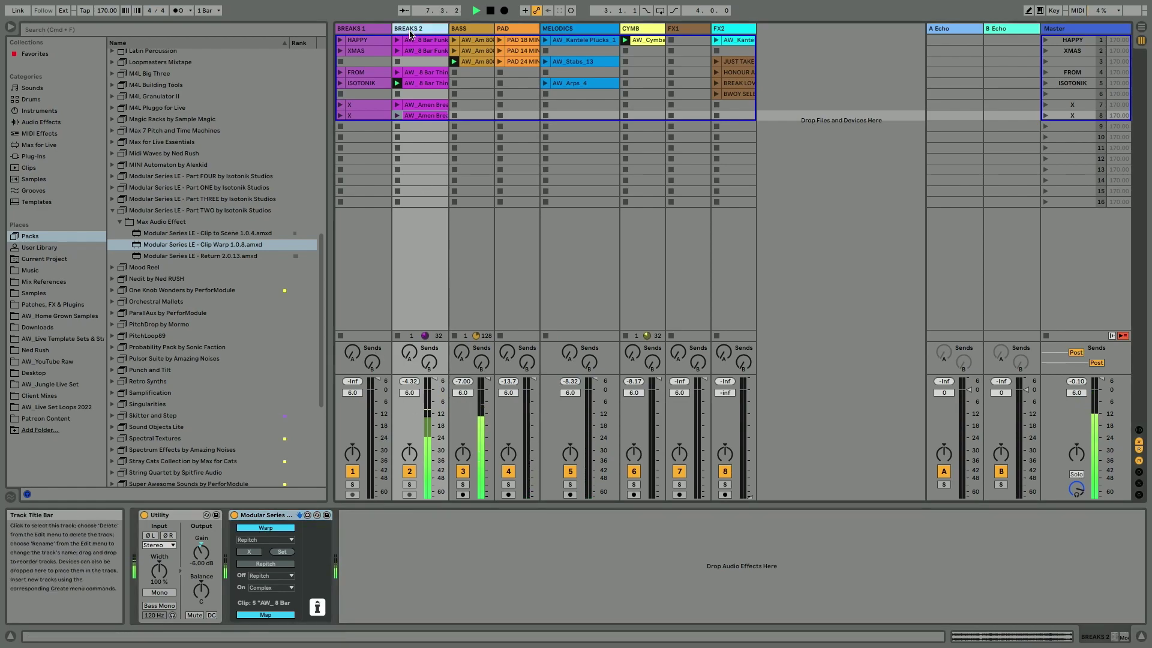
key("space")
left_click(250, 540)
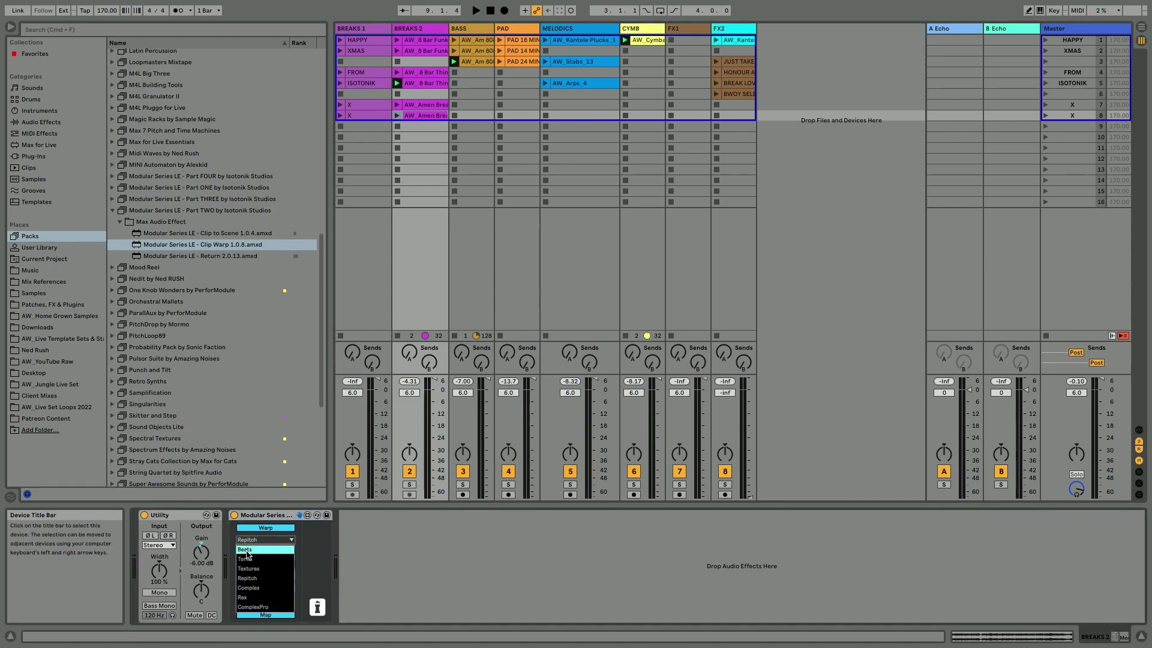
left_click(247, 551)
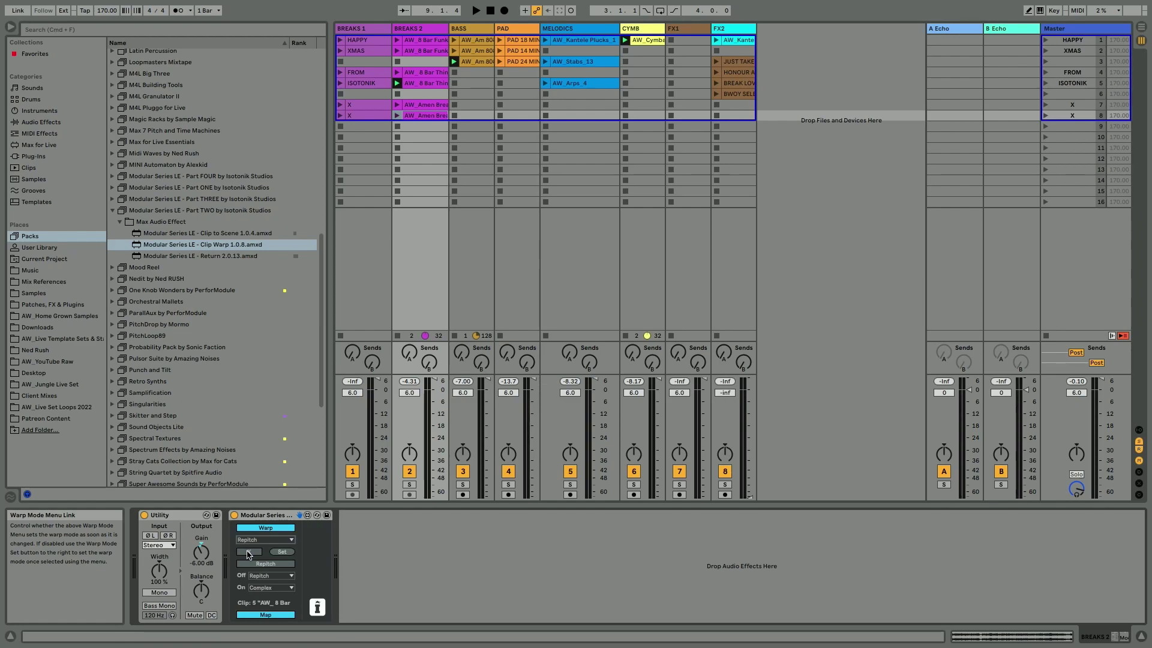
key("space")
Step: Switch the playing clip's warp mode to Tones, then to Complex
left_click(249, 540)
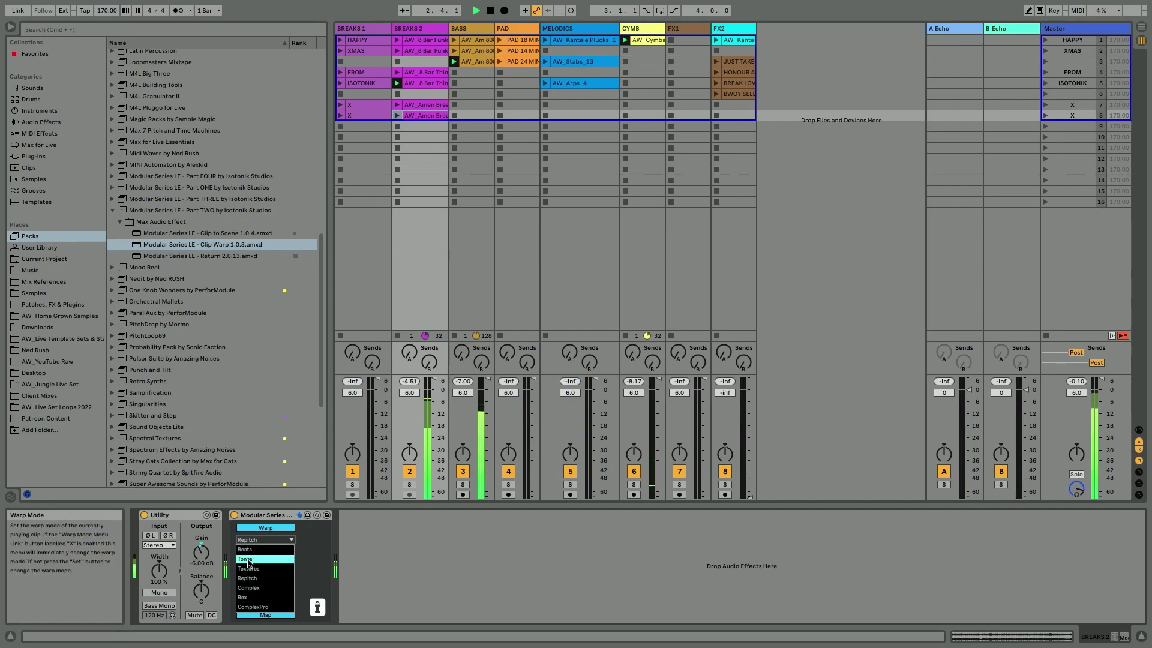
left_click(247, 559)
left_click(250, 540)
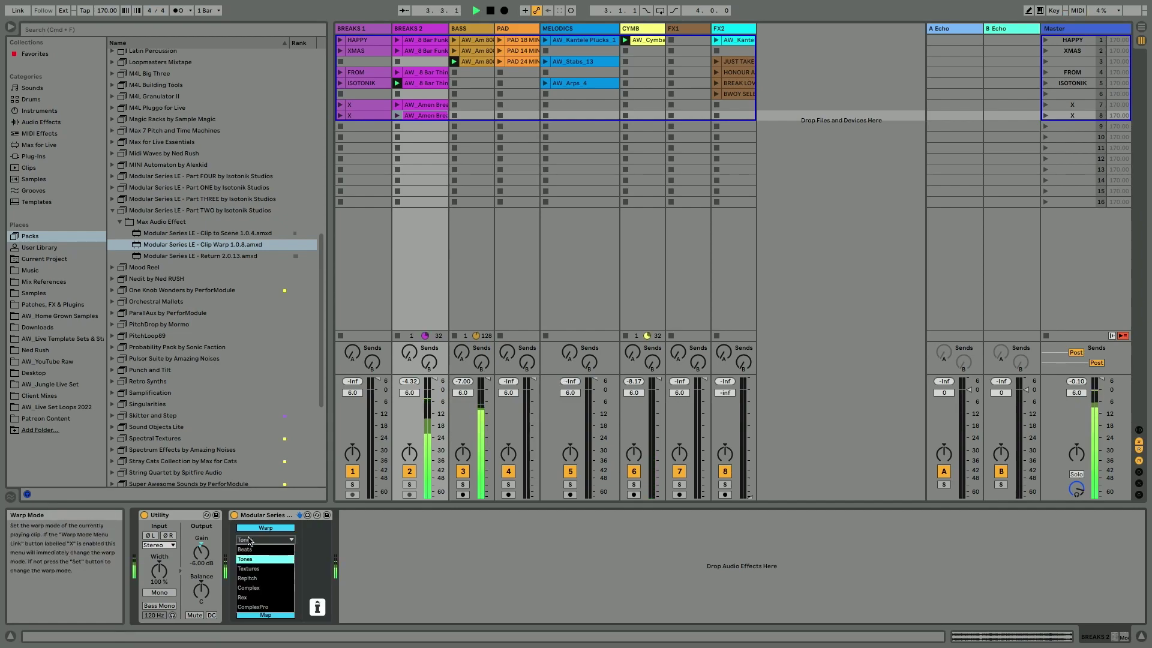
left_click(244, 589)
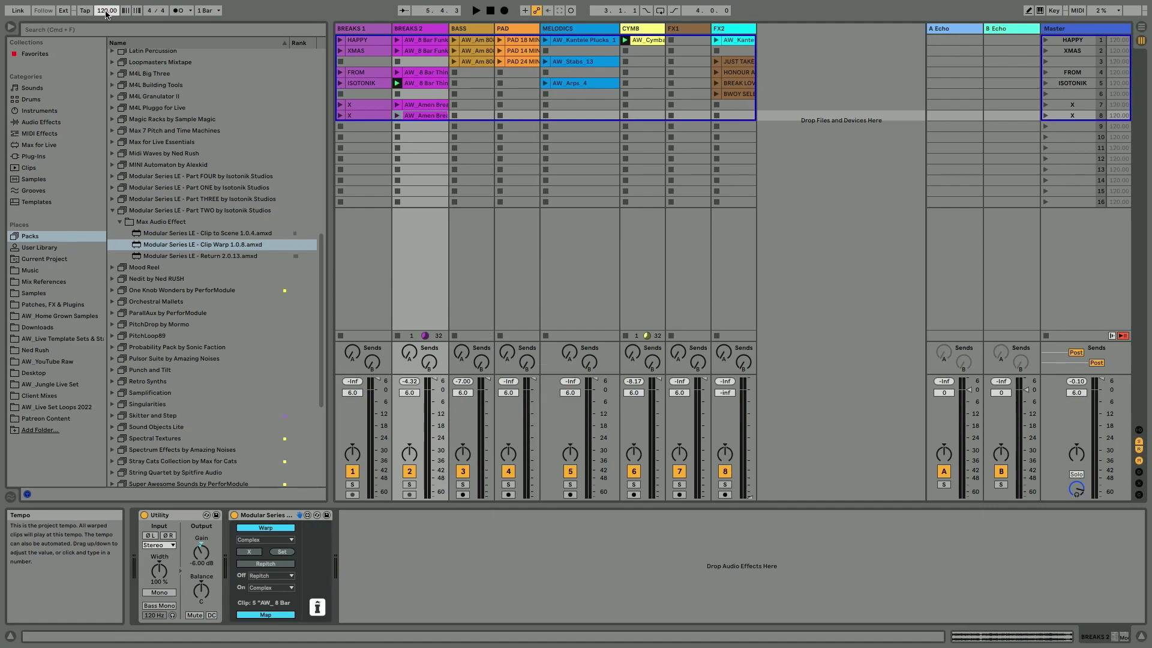
Step: Try the Beats warp mode, then switch to Textures
left_click(246, 540)
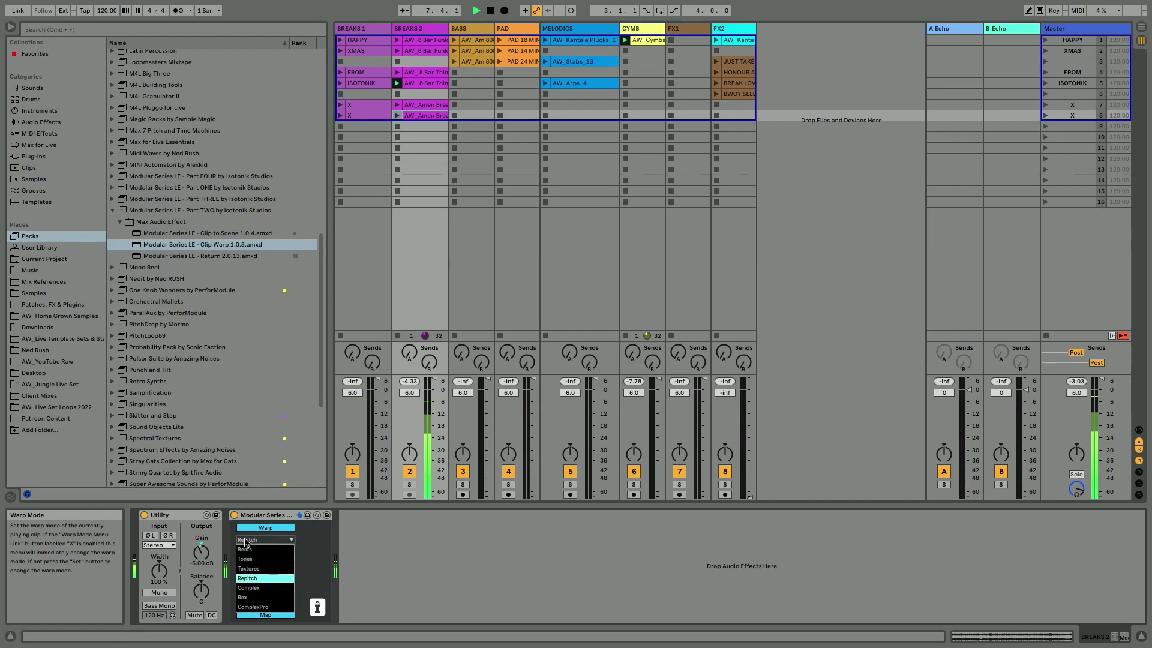
left_click(246, 557)
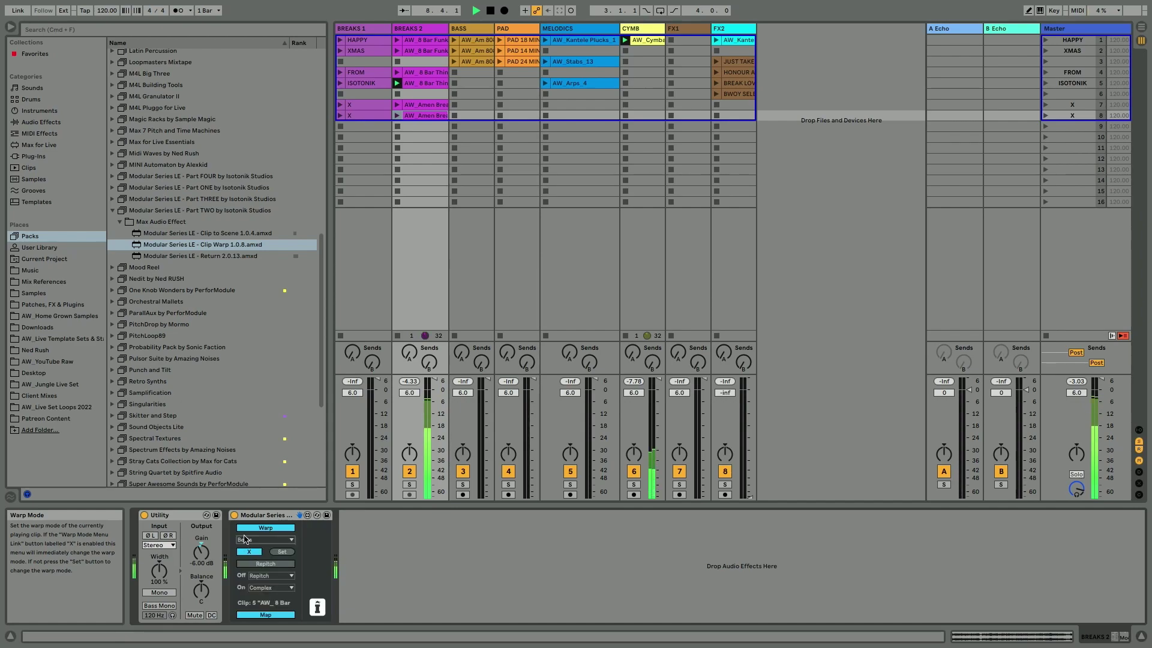
left_click(246, 540)
left_click(245, 568)
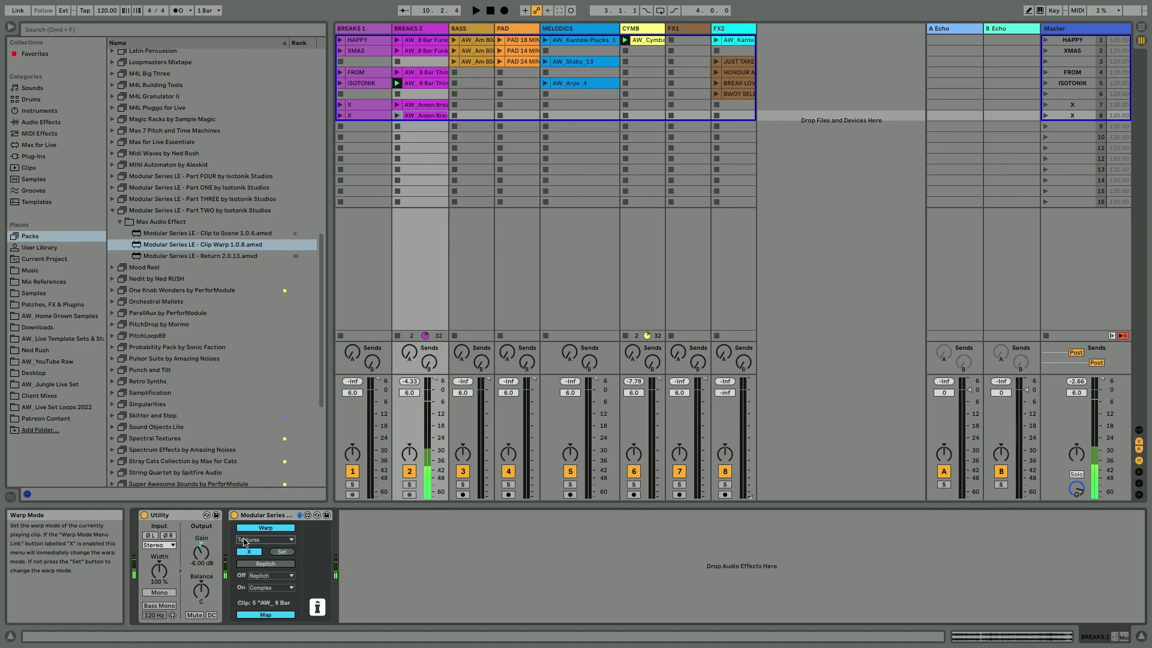
Step: Turn off immediate apply in Clip Warp and choose Repitch from the menu
left_click(243, 553)
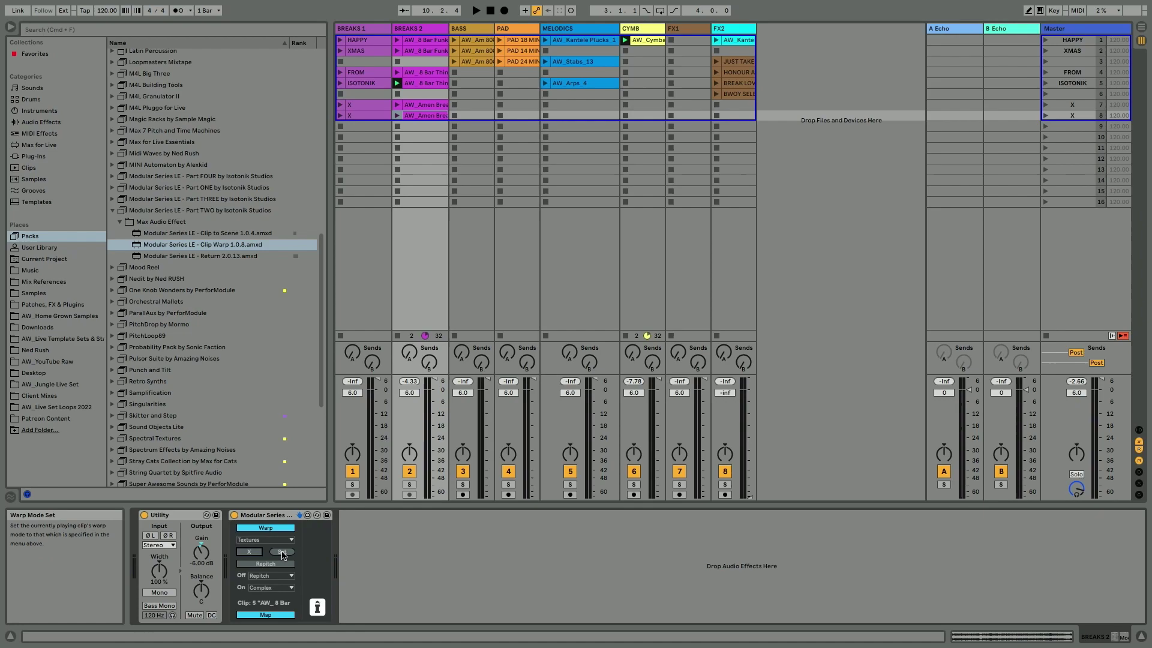
key("space")
left_click(266, 539)
left_click(272, 561)
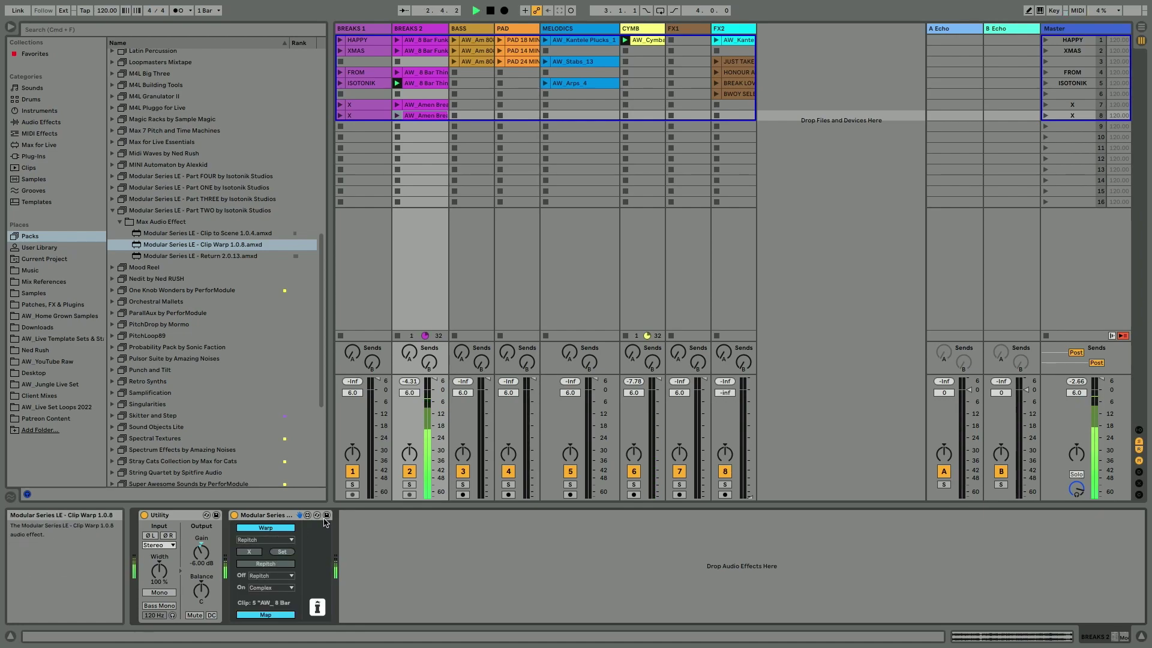
key("space")
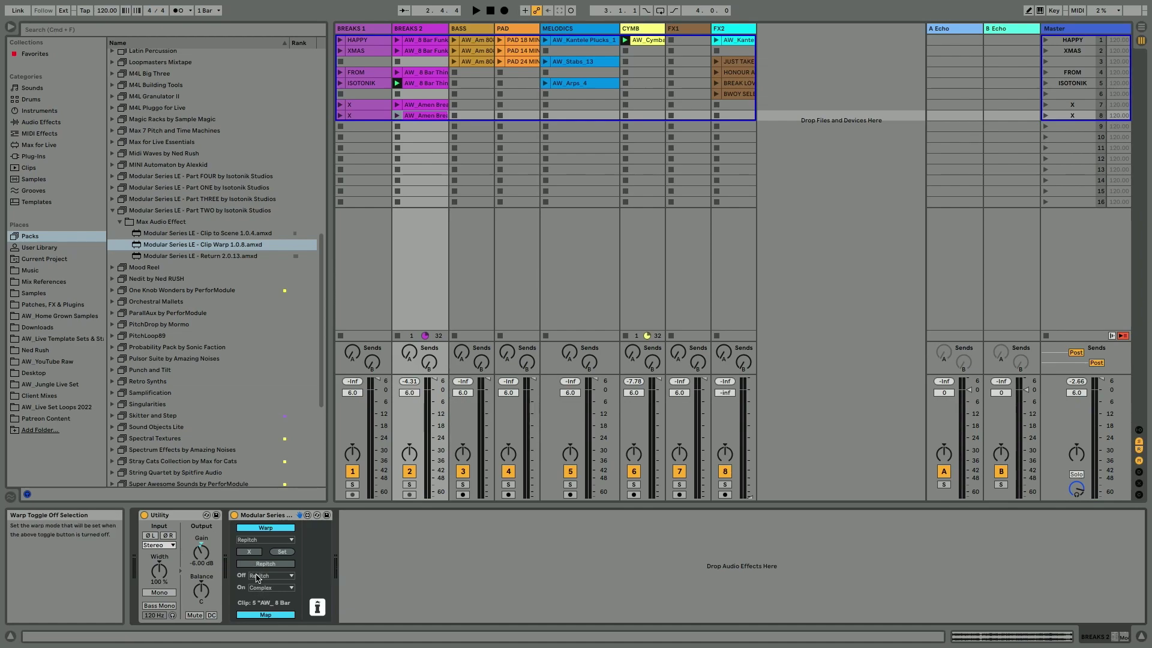
Step: Set Clip Warp's off state to Repitch and its on state to Textures
left_click(257, 577)
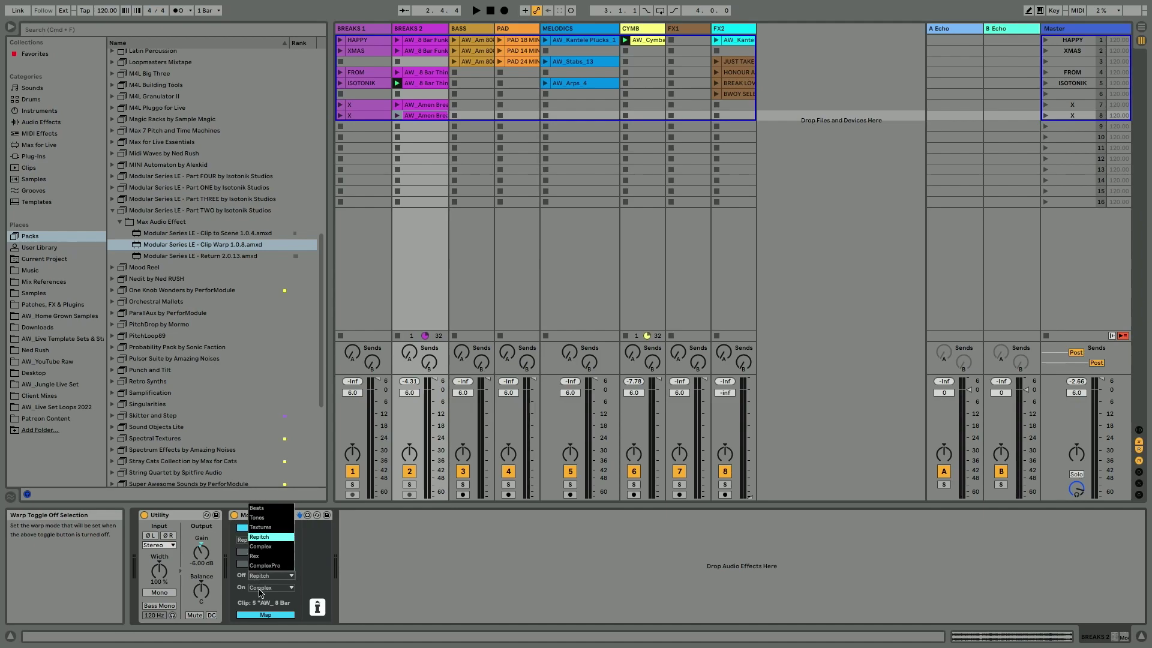
left_click(260, 591)
left_click(260, 539)
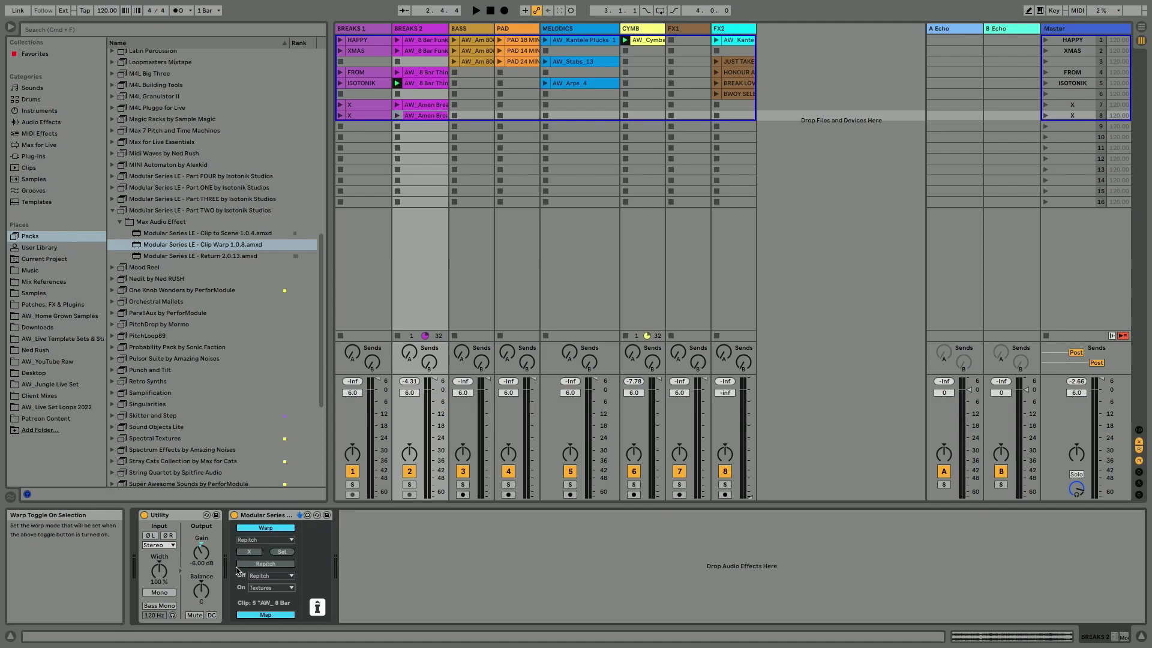
Step: Play the set and toggle the clip between Textures and Repitch, ending on Repitch
key("space")
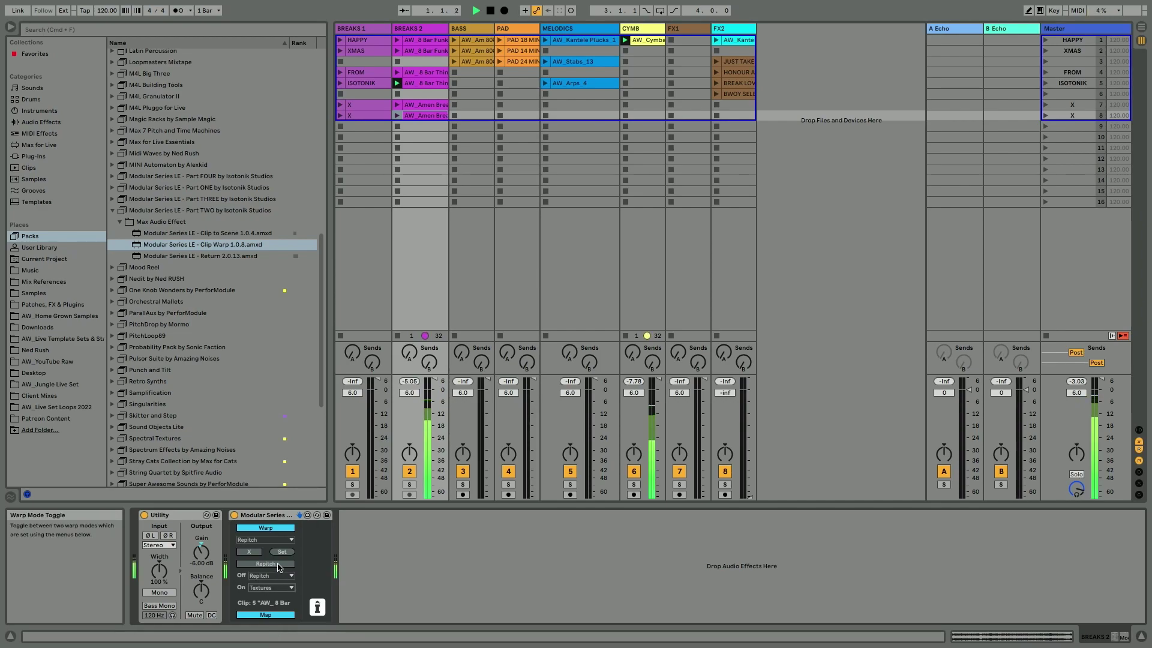
key("space")
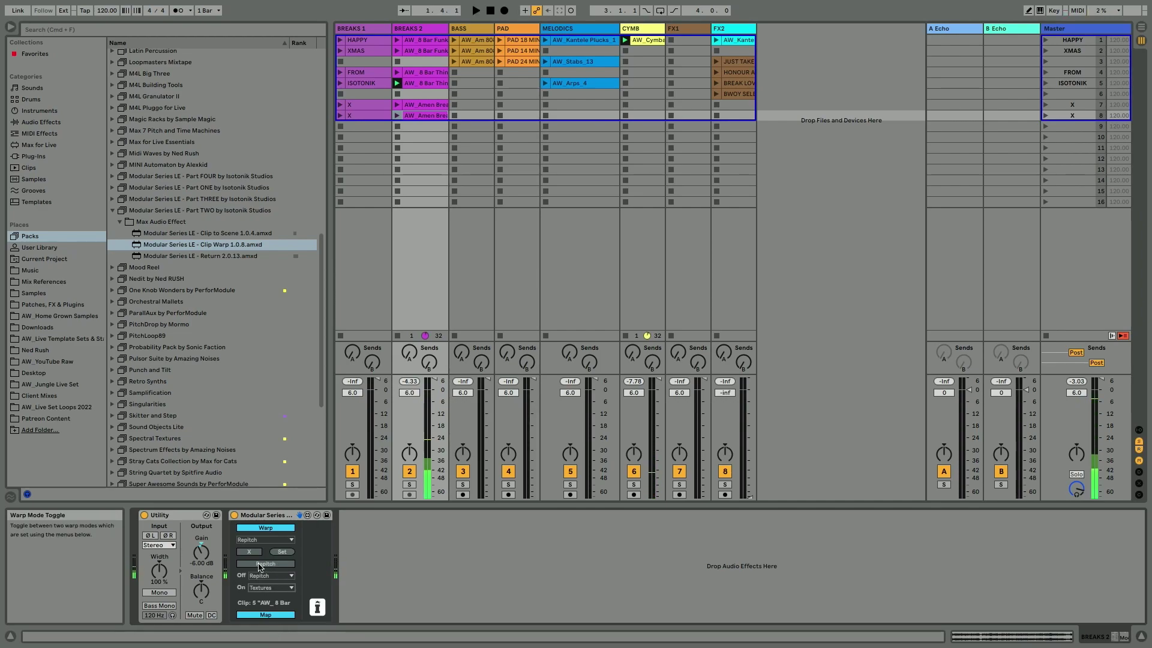
key("space")
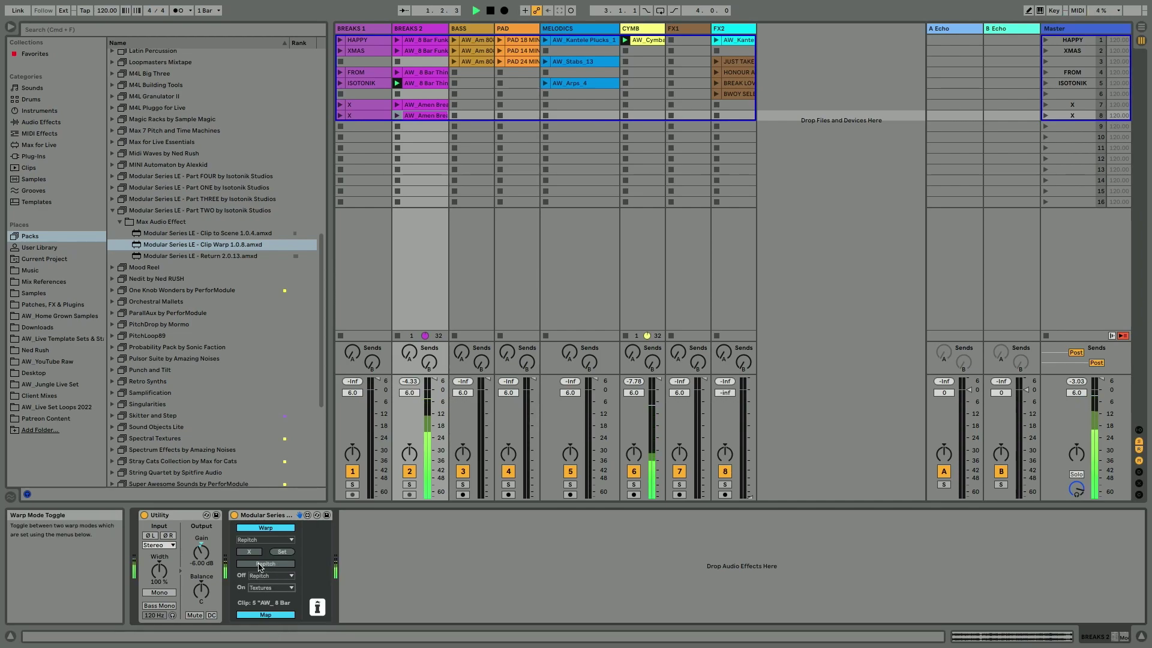
left_click(258, 567)
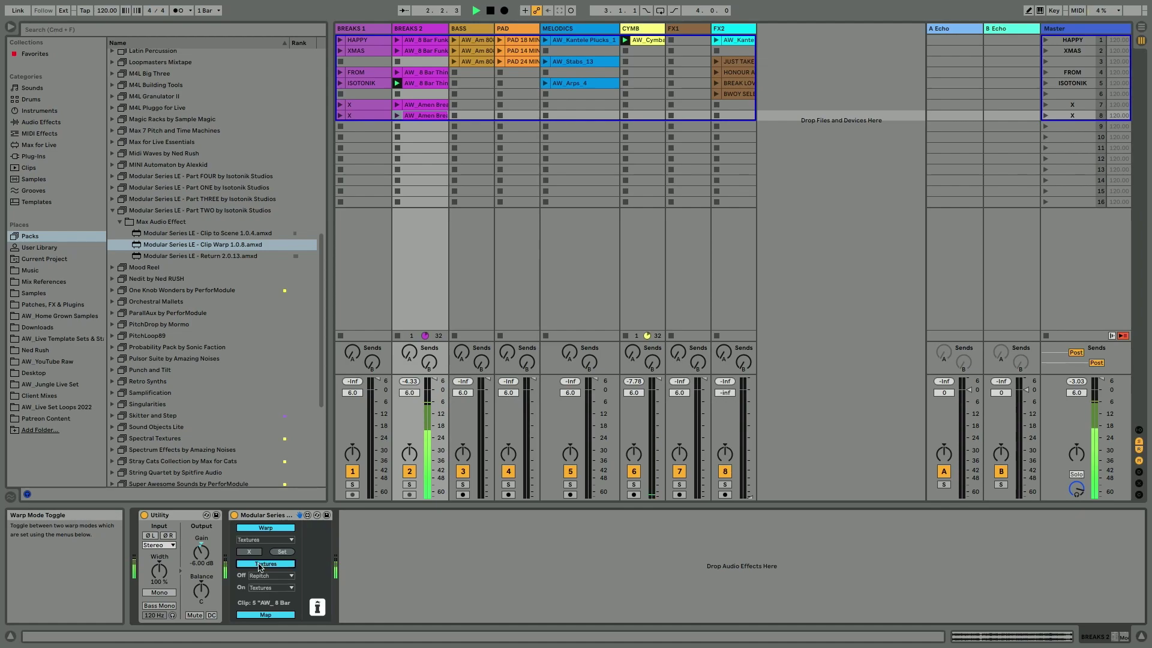
left_click(258, 567)
left_click(259, 567)
left_click(259, 567)
left_click(259, 567)
left_click(259, 567)
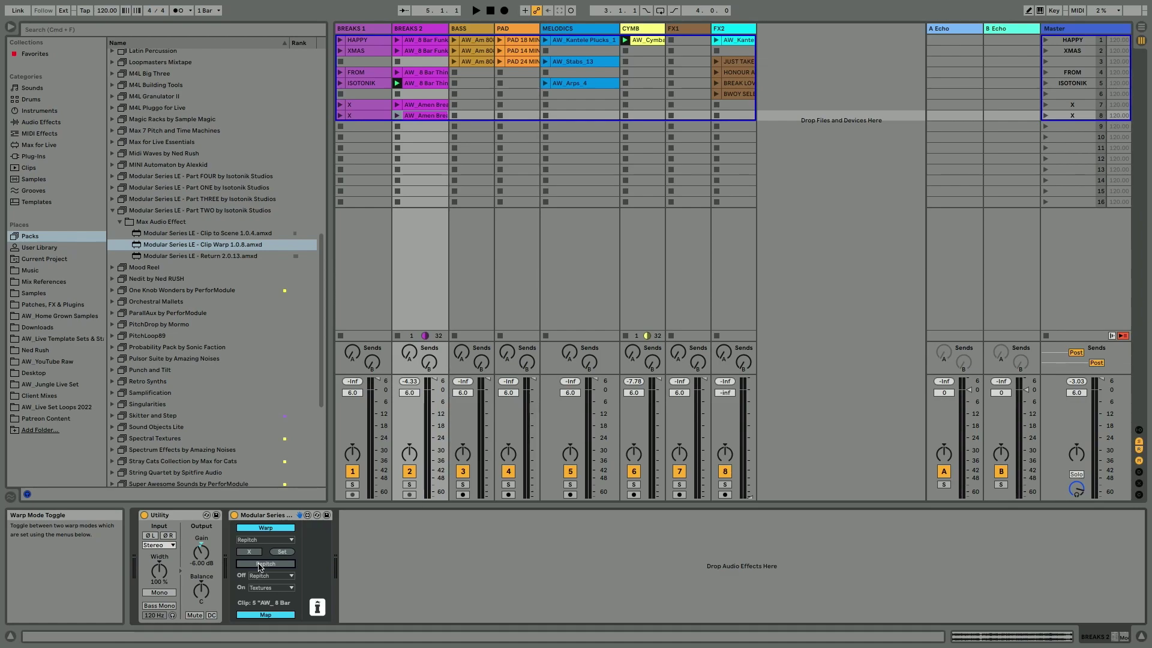
Step: Check the warp toggle's CC 80 MIDI mapping, then switch Clip Warp from Map to Automate
key("super+m")
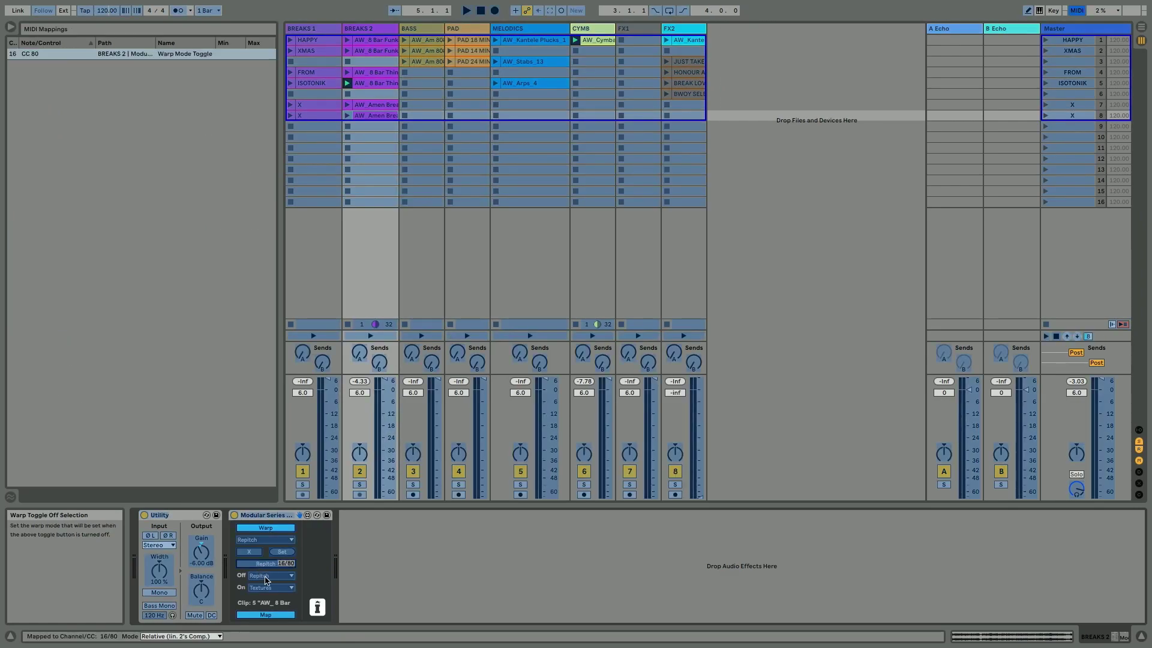
key("super+m")
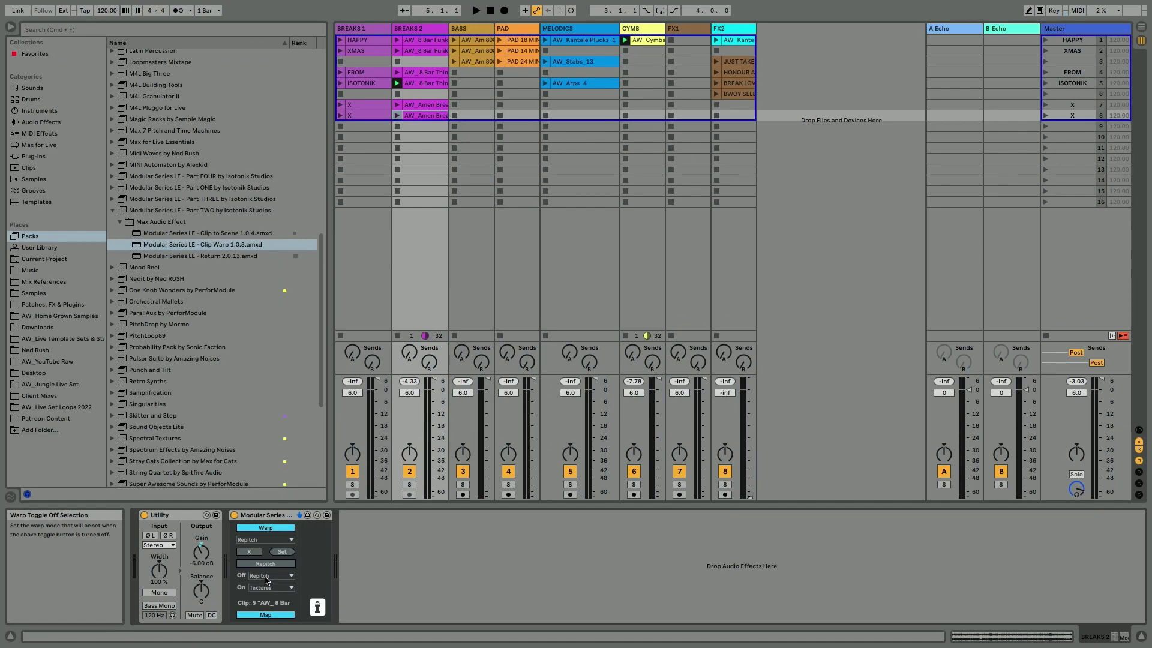
key("space")
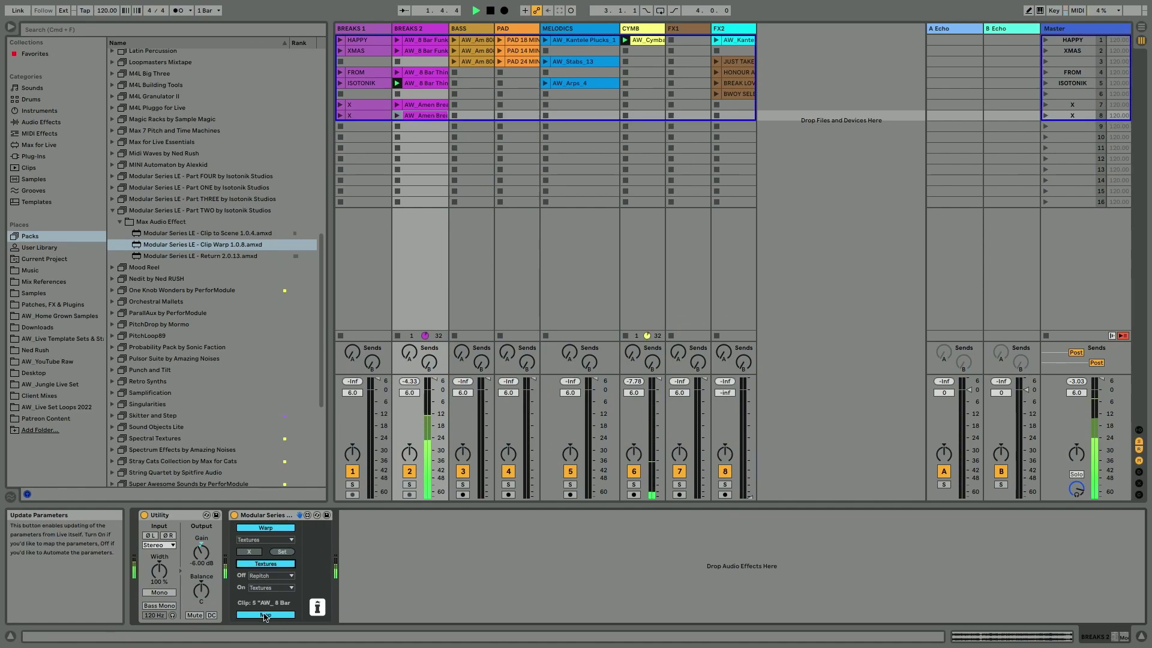
key("space")
left_click(264, 615)
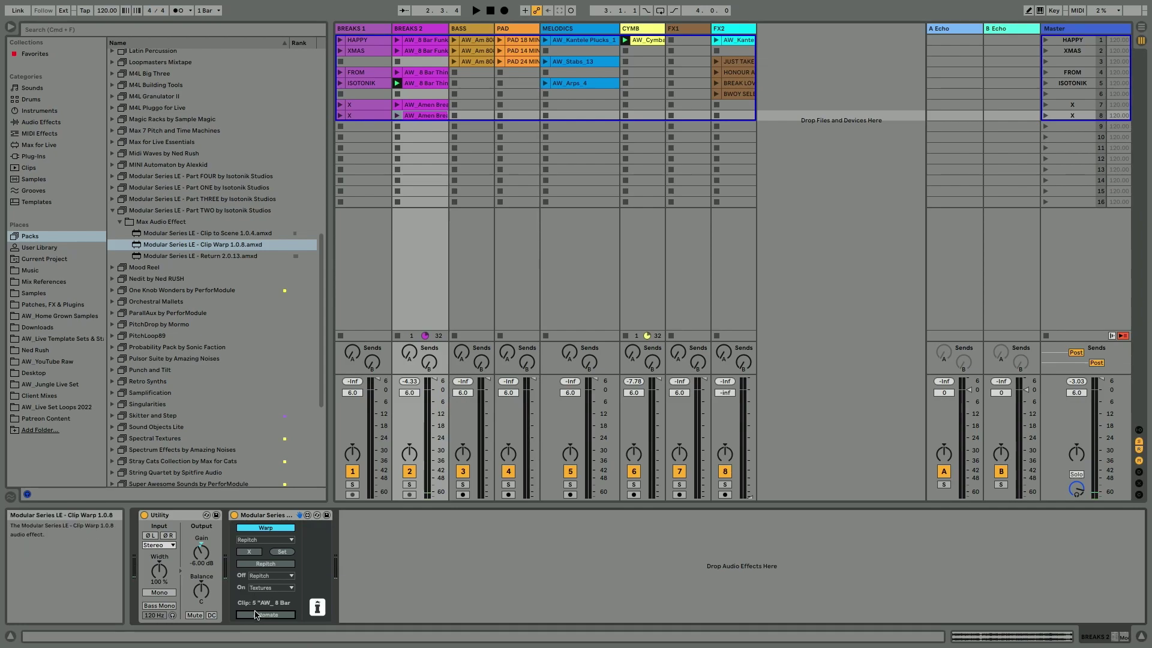
key("space")
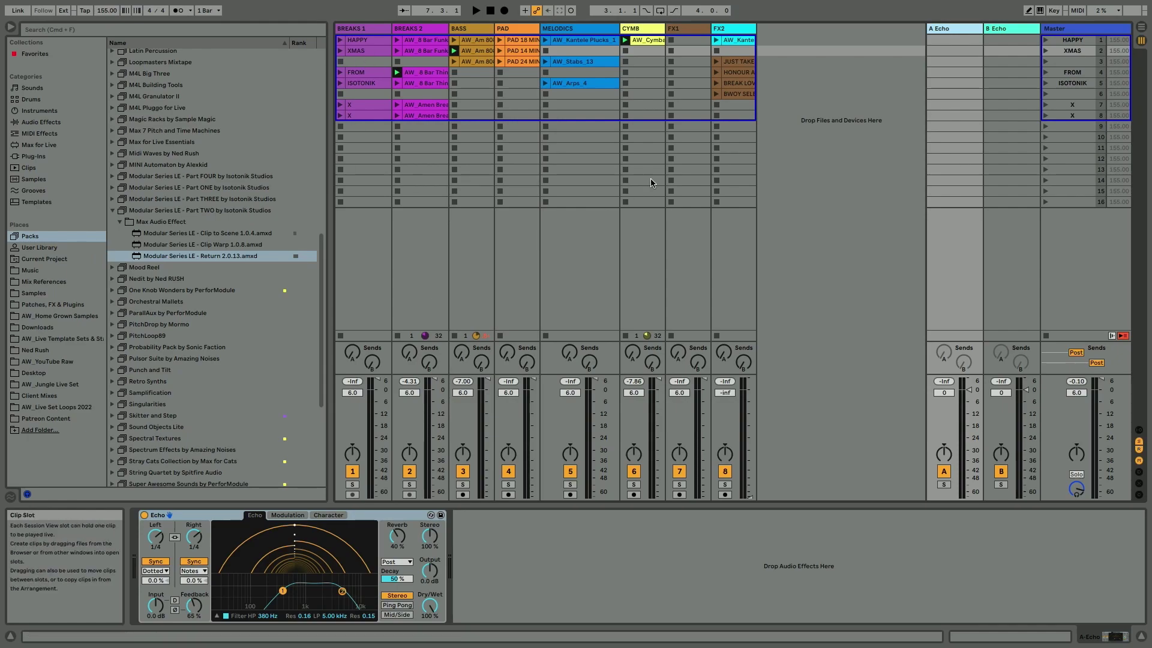
Step: Group the A return's Echo into a rack and map its Feedback to Macro 1
left_click(176, 518)
key("super+g")
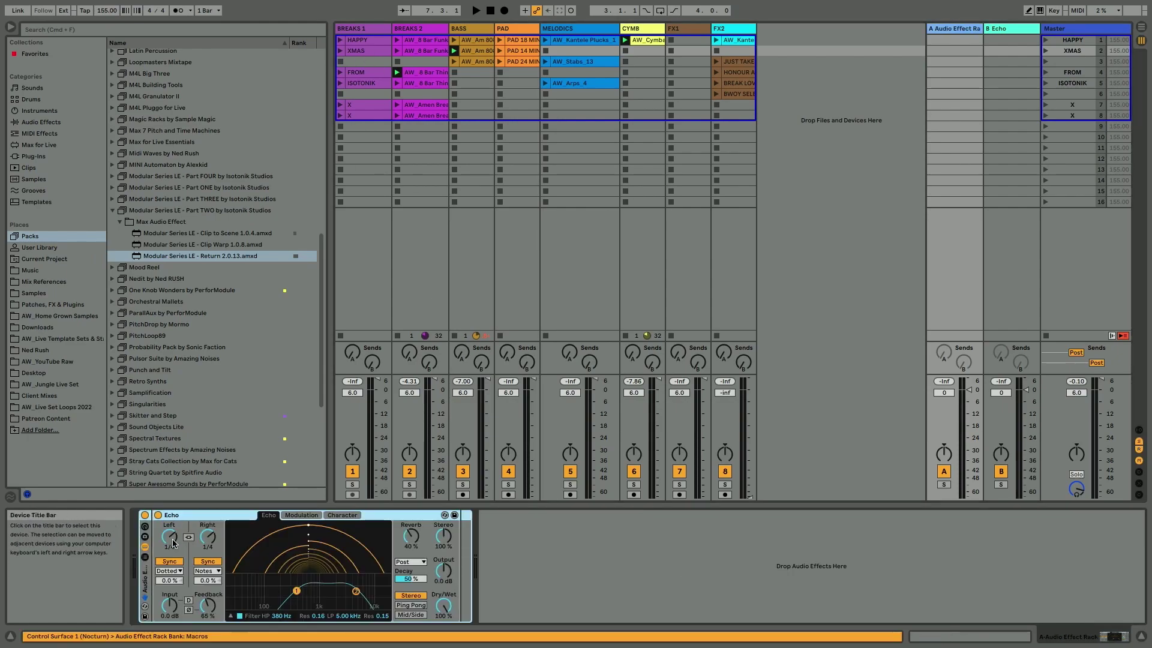
right_click(203, 606)
left_click(225, 462)
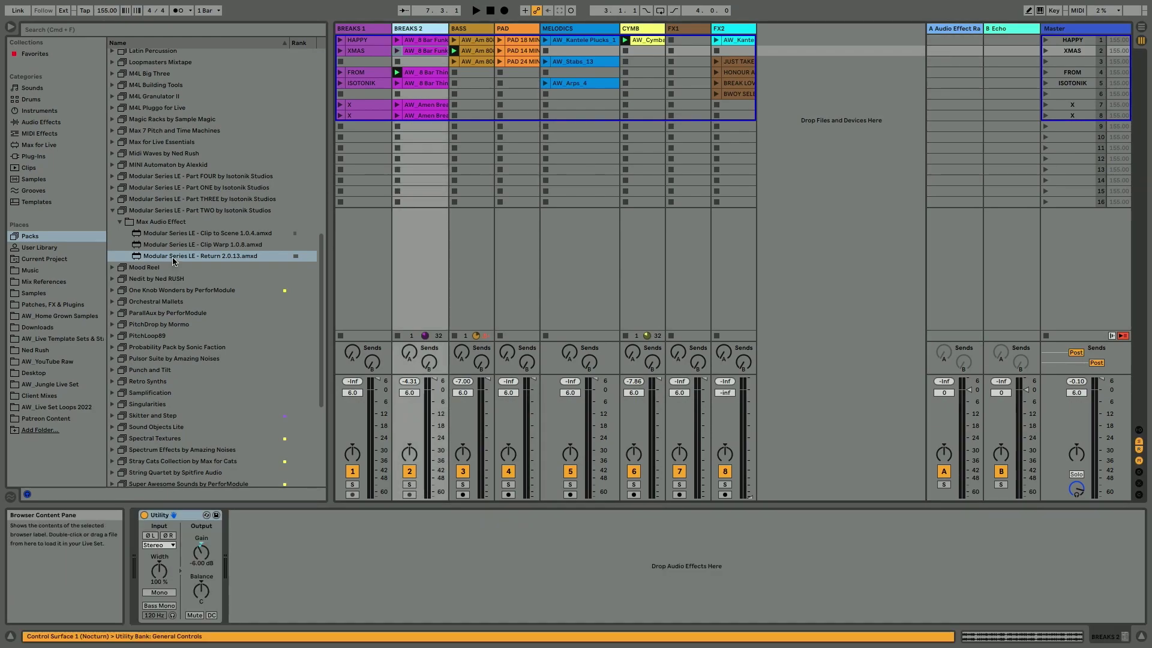
Step: Add Return 2.0.13 to BREAKS 2 and target the A-Audio Effect Rack return
left_click_drag(172, 258, 304, 579)
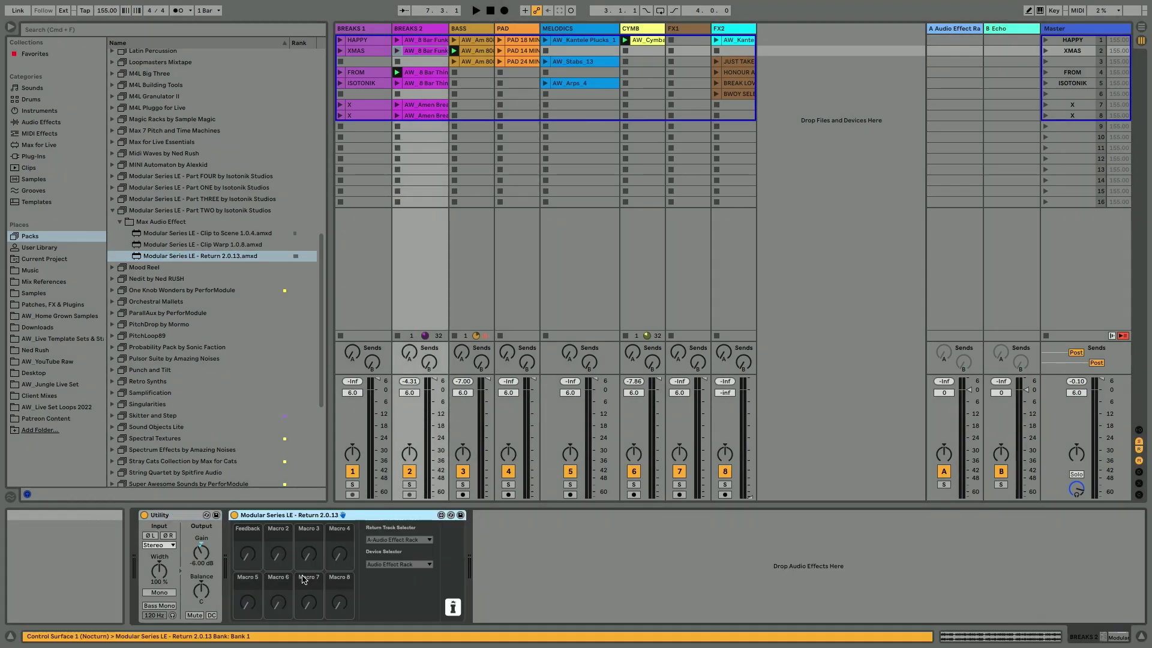
left_click(371, 539)
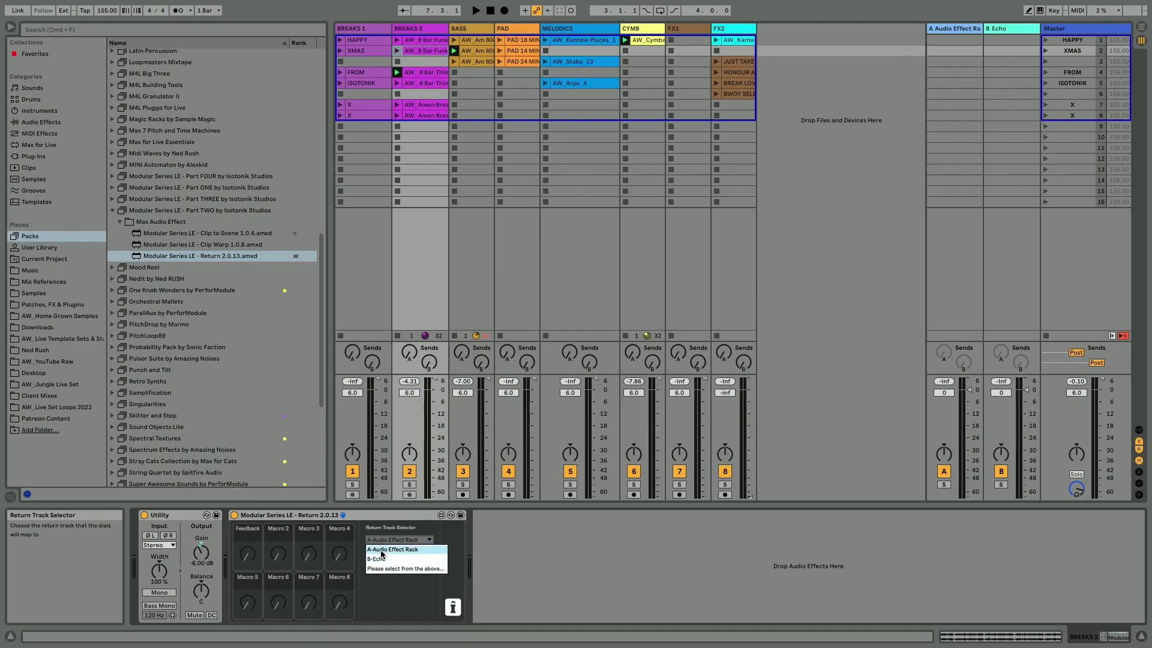
left_click(383, 549)
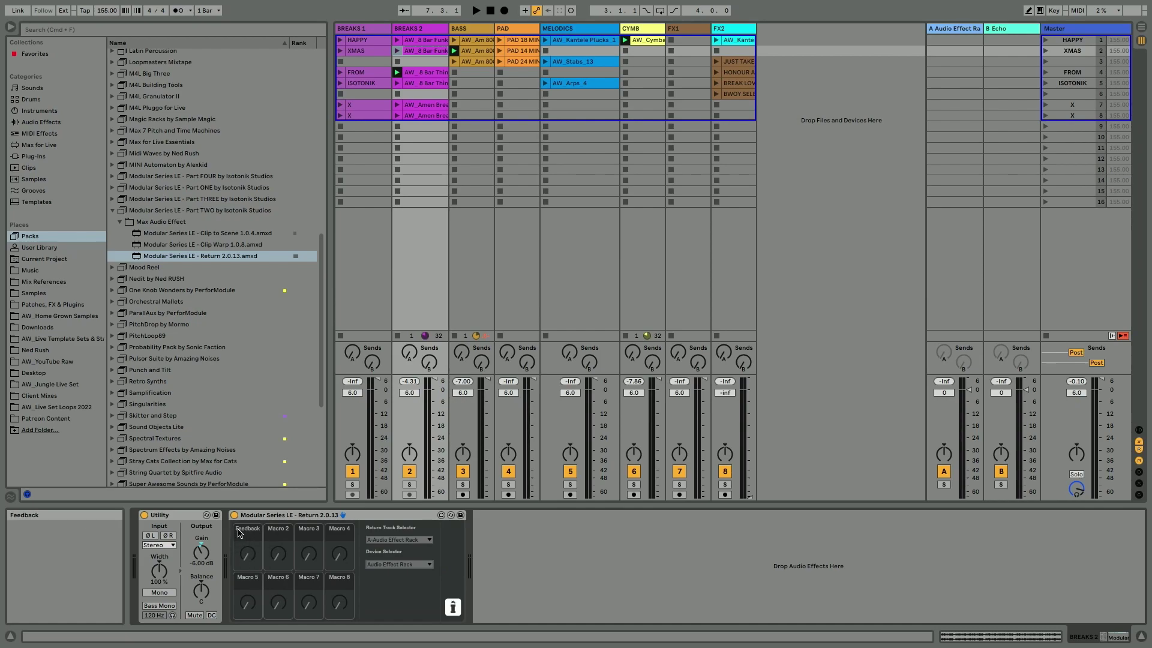
Step: Start playback and turn up the Return device's echo Feedback, with BREAKS 2 feeding Send A
key("space")
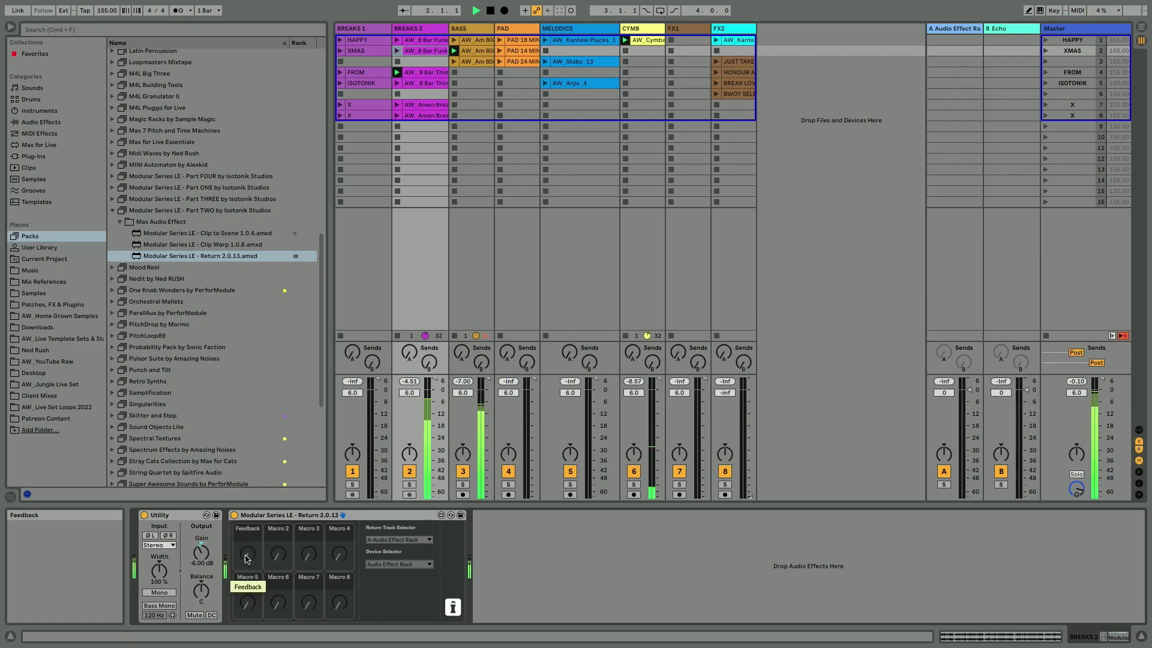
left_click_drag(246, 558, 246, 531)
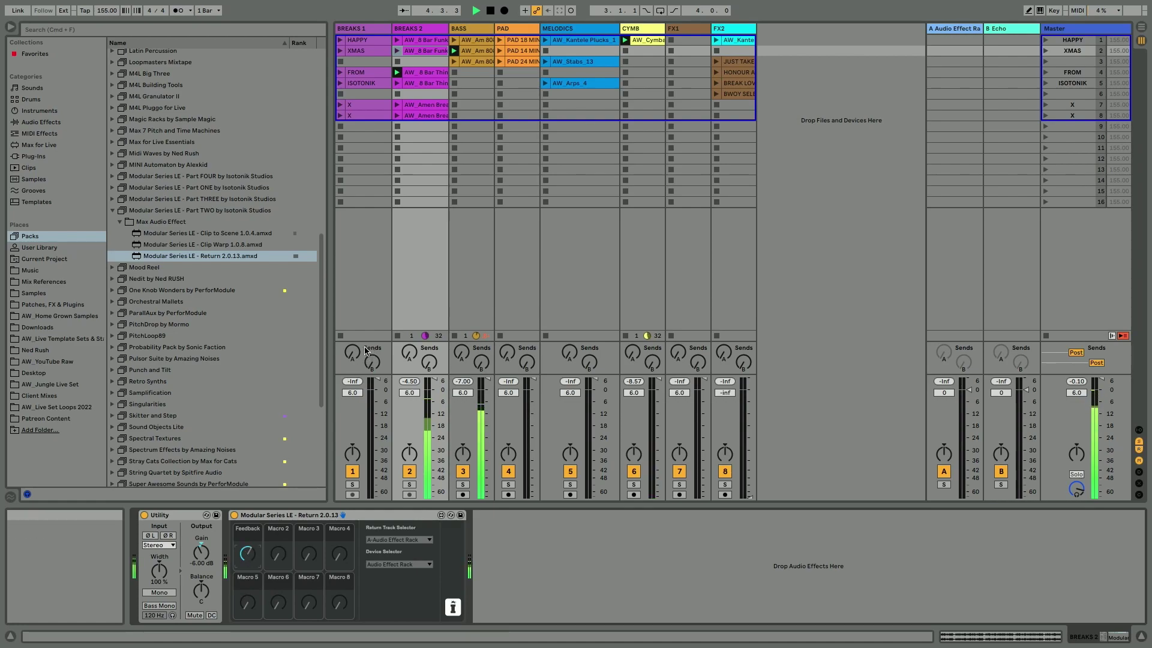
left_click(409, 353)
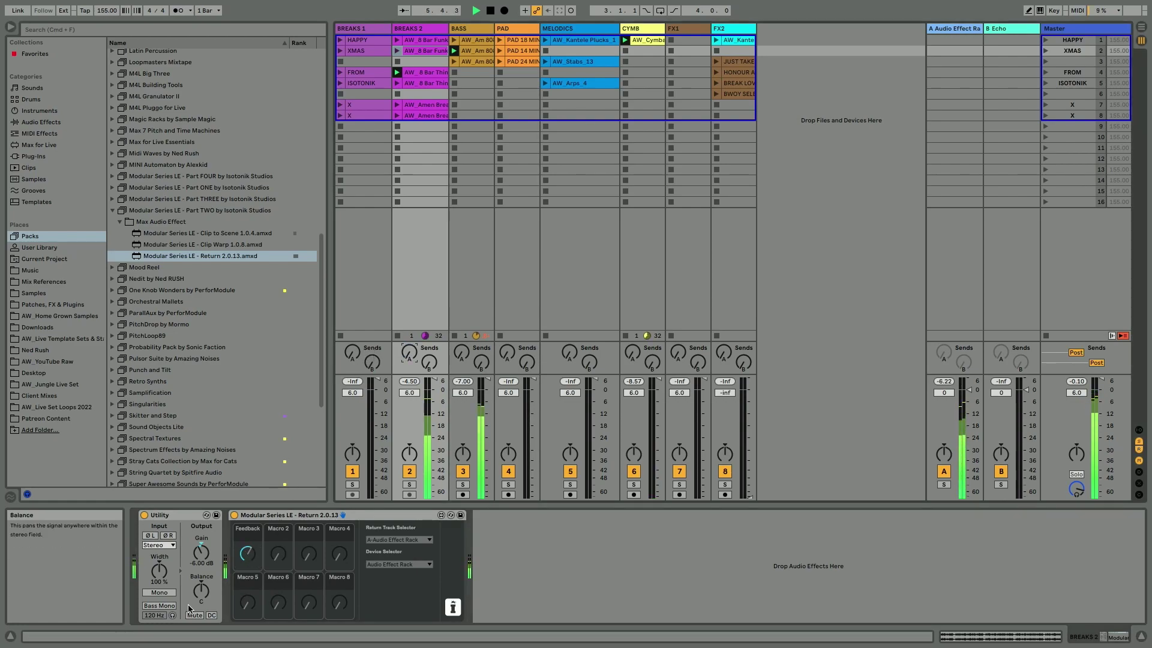
mouse_move(247, 552)
left_mouse_down()
mouse_move(247, 534)
mouse_move(247, 564)
left_mouse_up()
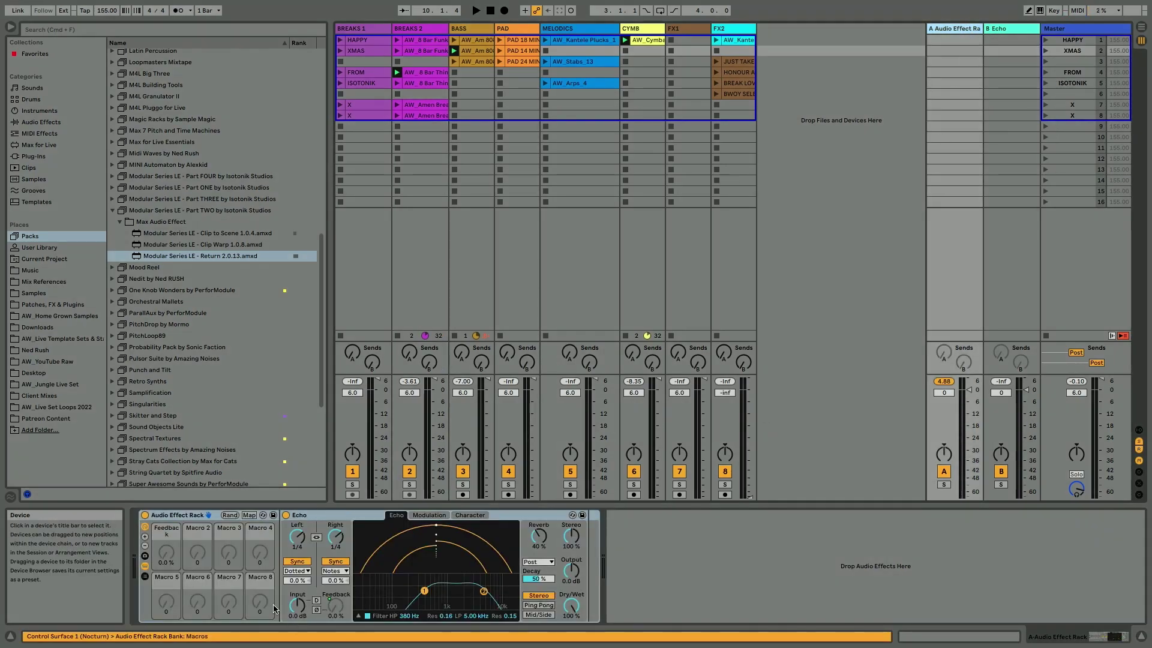
Step: Move from BREAKS 1 to BREAKS 2, resize the browser, and display the A return's Audio Effect Rack with Echo
left_click(362, 29)
key("Right")
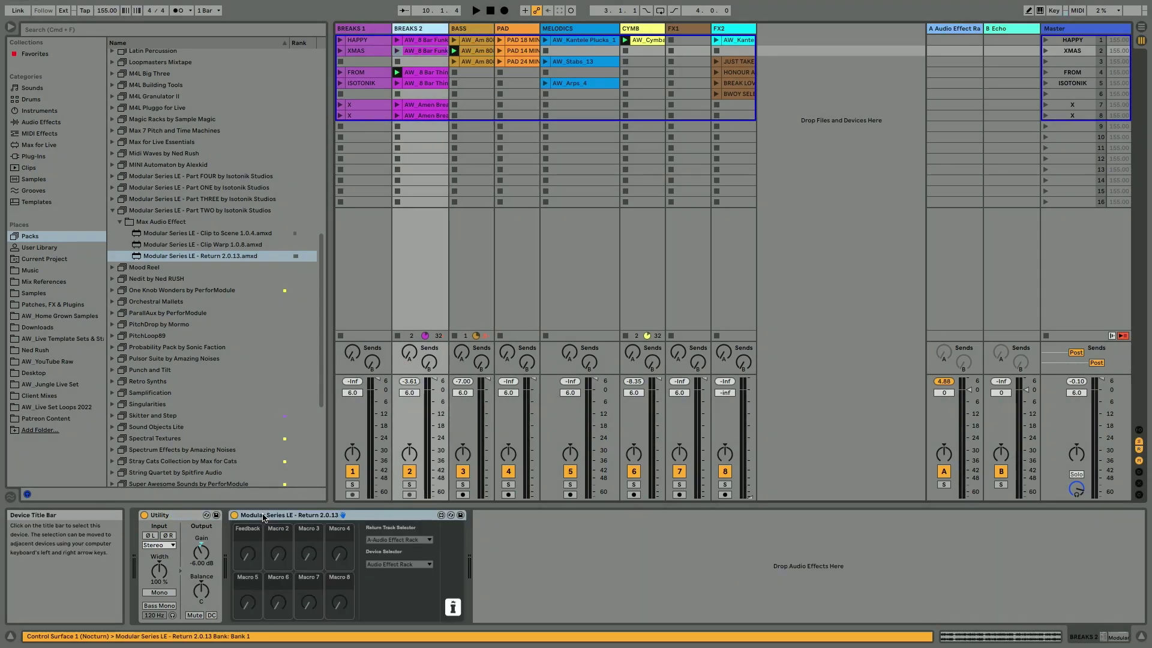
left_click_drag(329, 199, 281, 199)
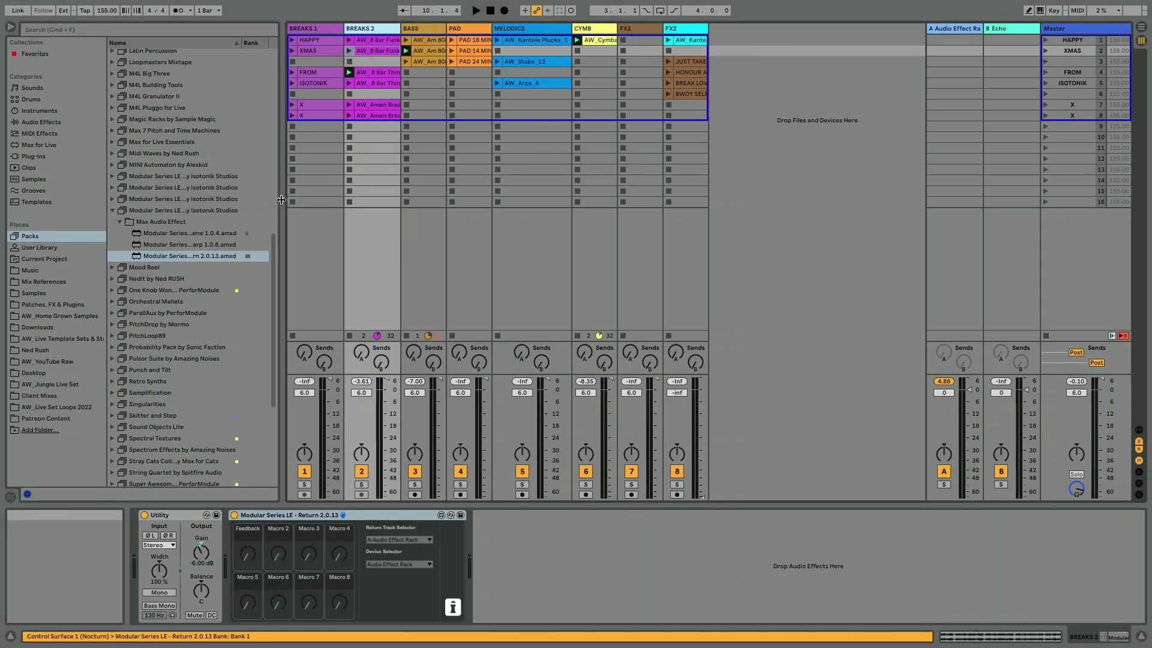
left_click(938, 28)
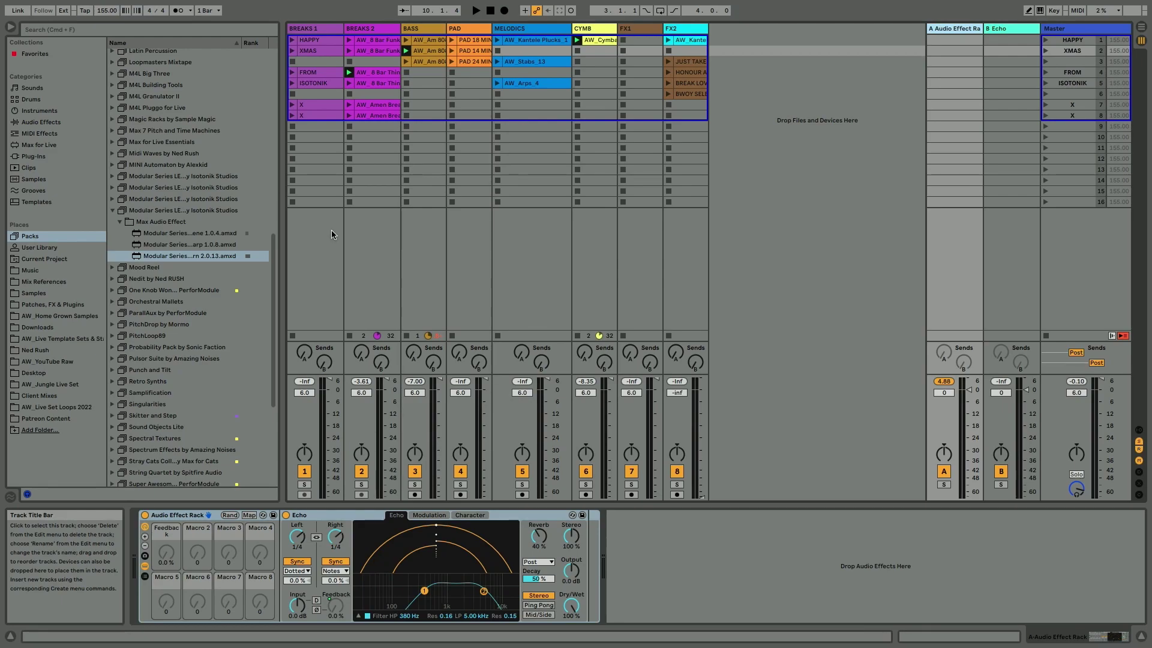
left_click_drag(282, 190, 322, 181)
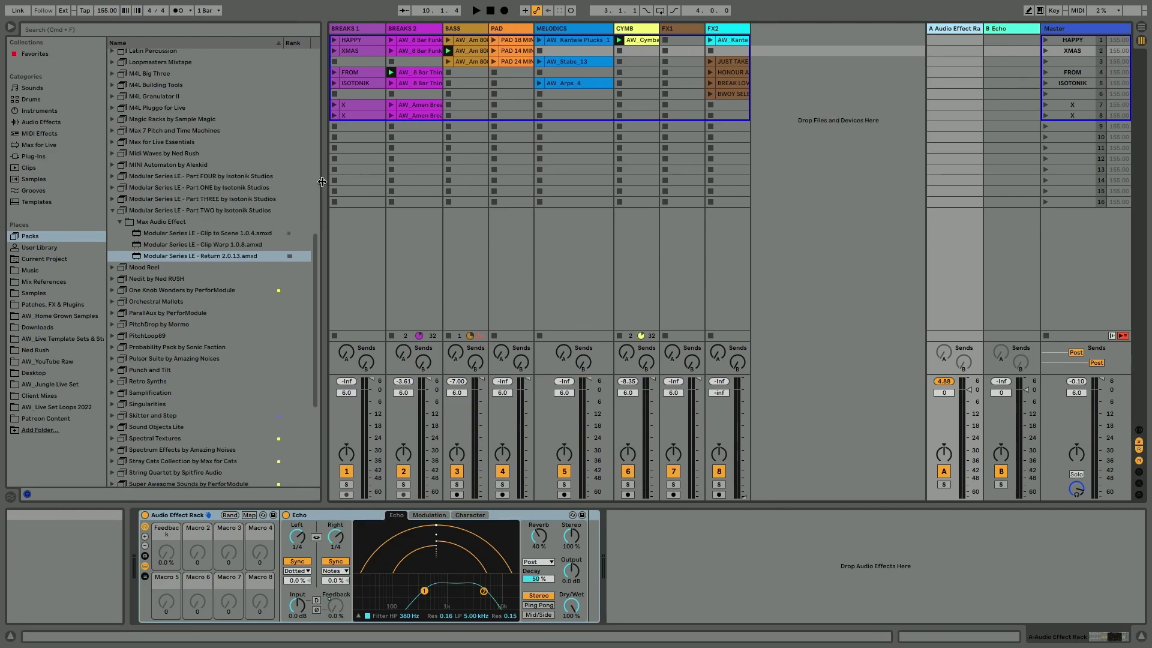
Step: Select BREAKS 2 for its Return device and bring the Modular Series LE - Return 2.0.13 file into view in the browser
left_click(355, 31)
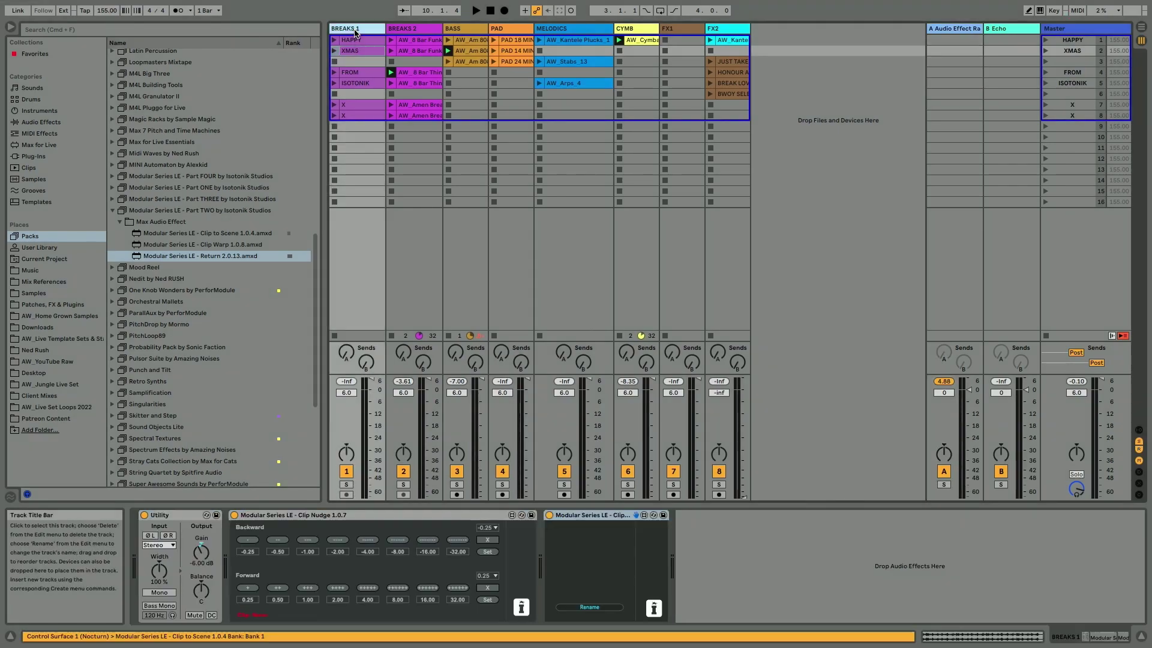
left_click(405, 33)
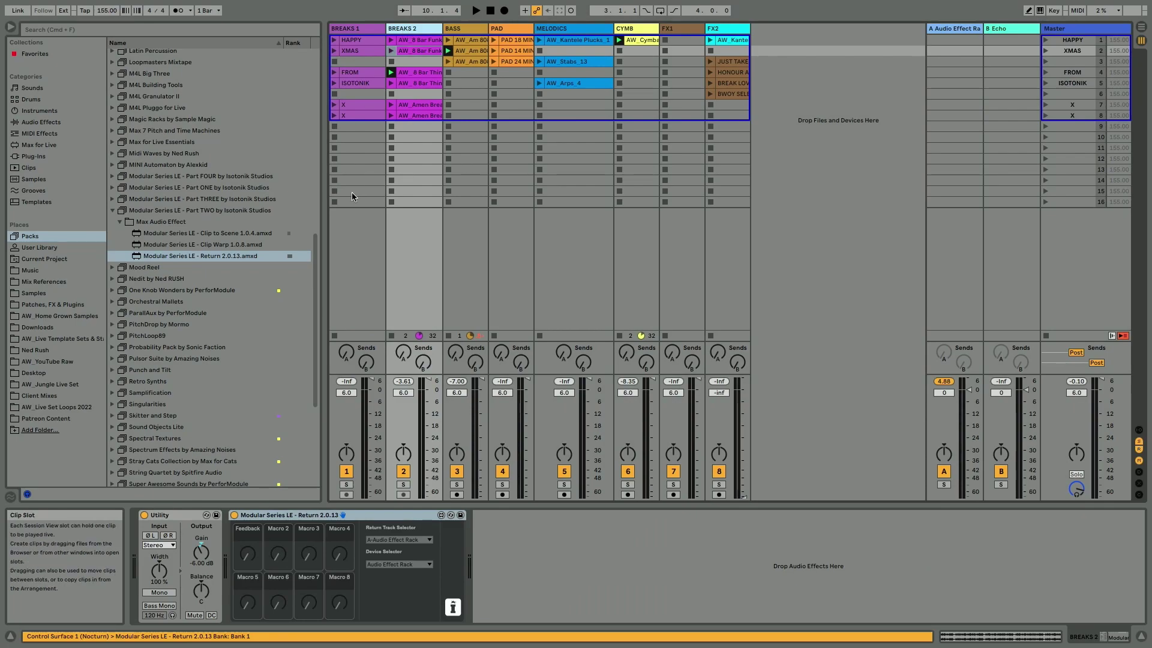
left_click_drag(323, 210, 333, 209)
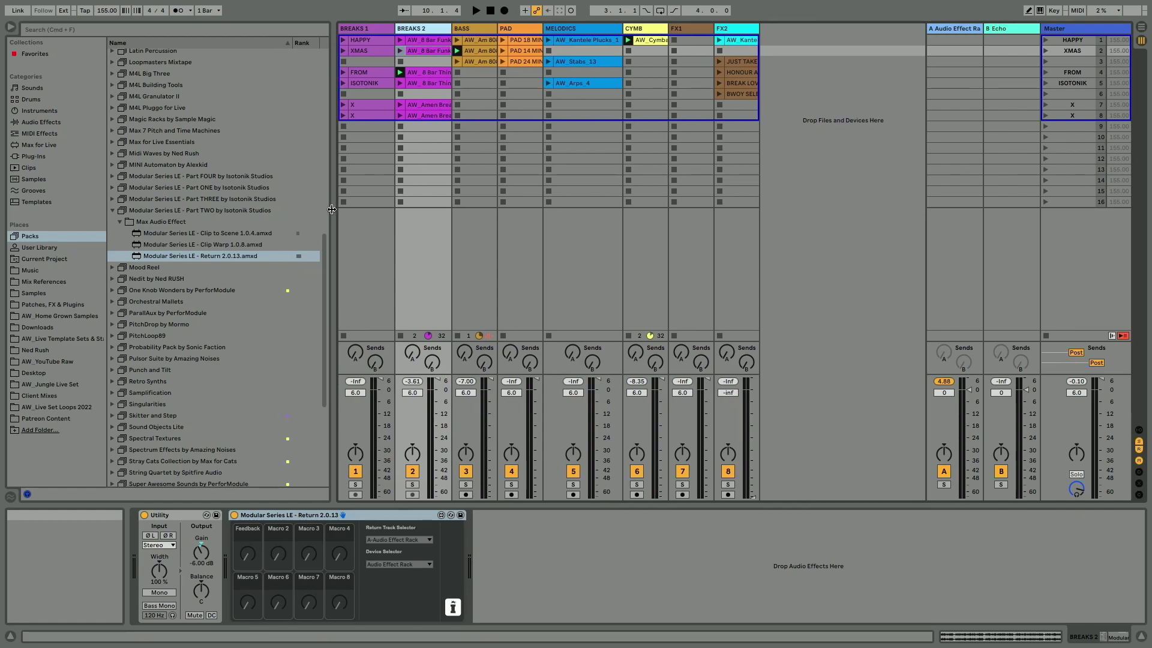
scroll(269, 208, "up", 15)
left_click_drag(335, 114, 349, 114)
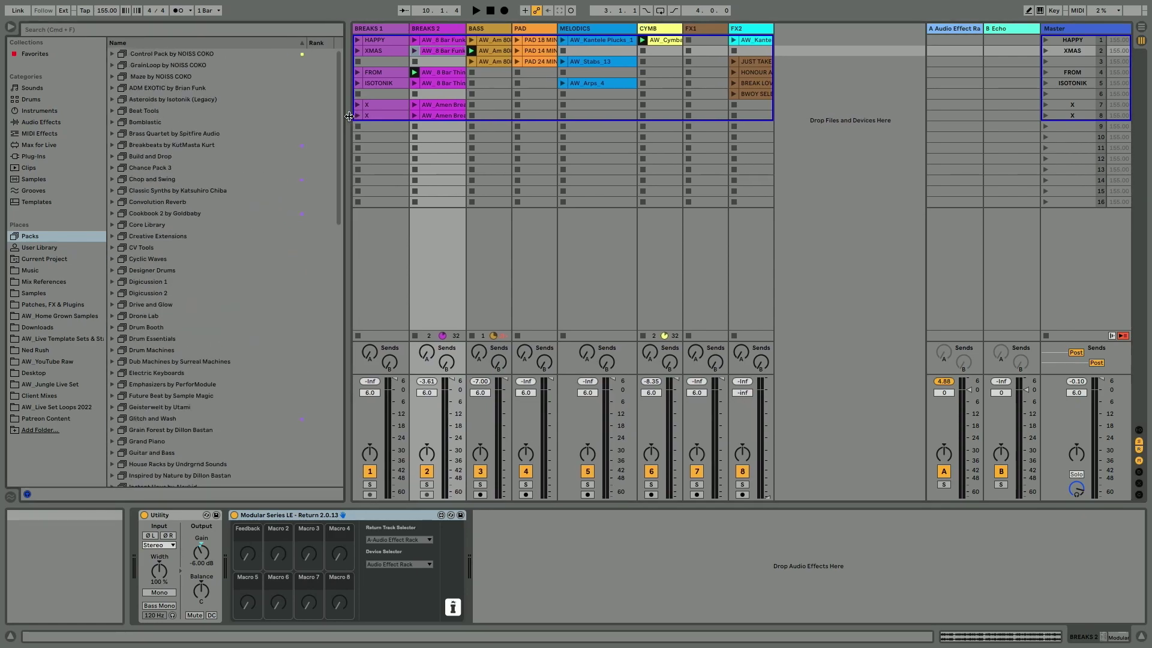
scroll(276, 216, "down", 15)
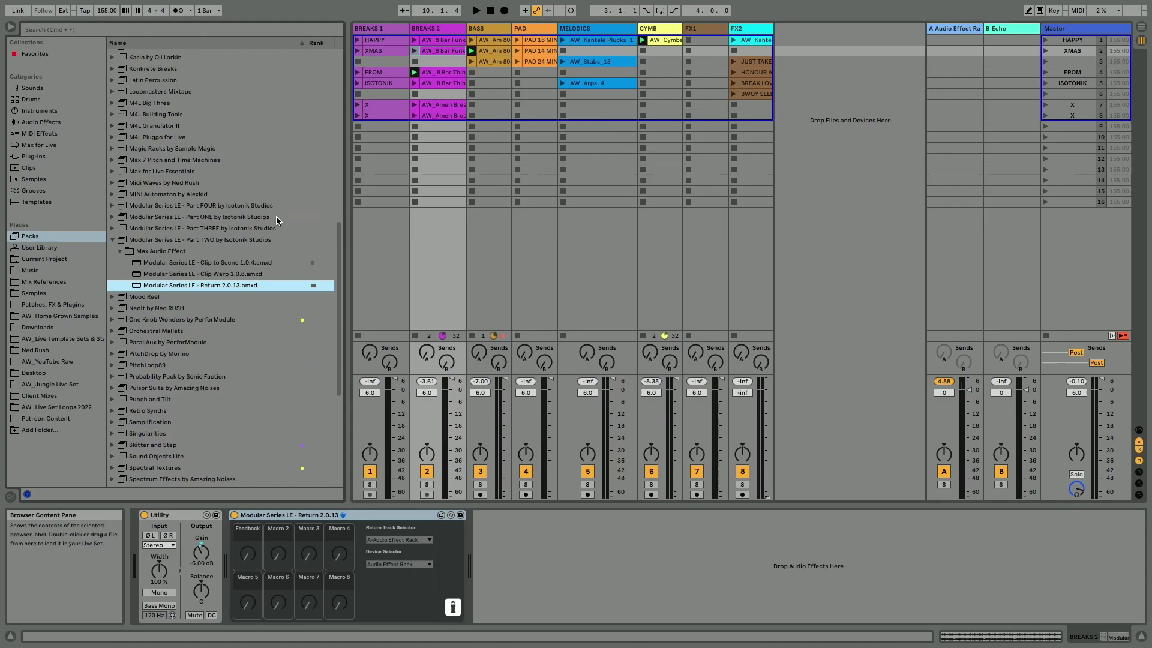